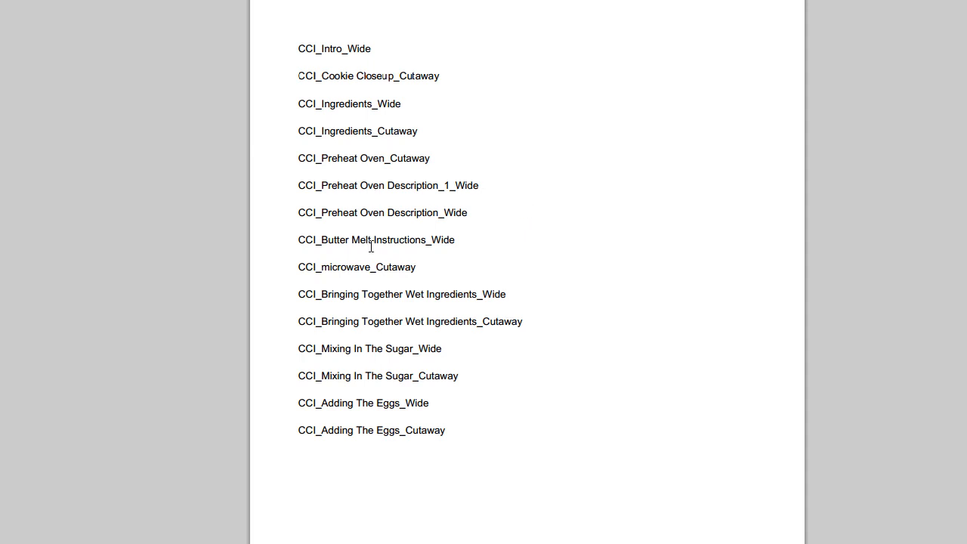
- Examine the first two entries of the shot list, CCI_Intro_Wide and CCI_Cookie Closeup_Cutaway
left_click_drag(298, 46, 386, 45)
left_click(398, 56)
left_click_drag(299, 52, 405, 53)
left_click(398, 63)
left_click_drag(298, 75, 438, 76)
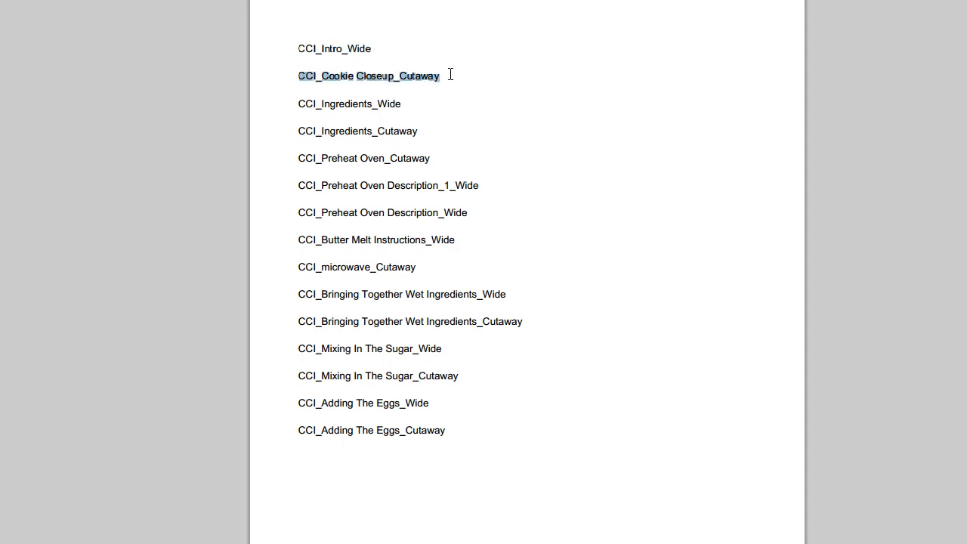
left_click(450, 86)
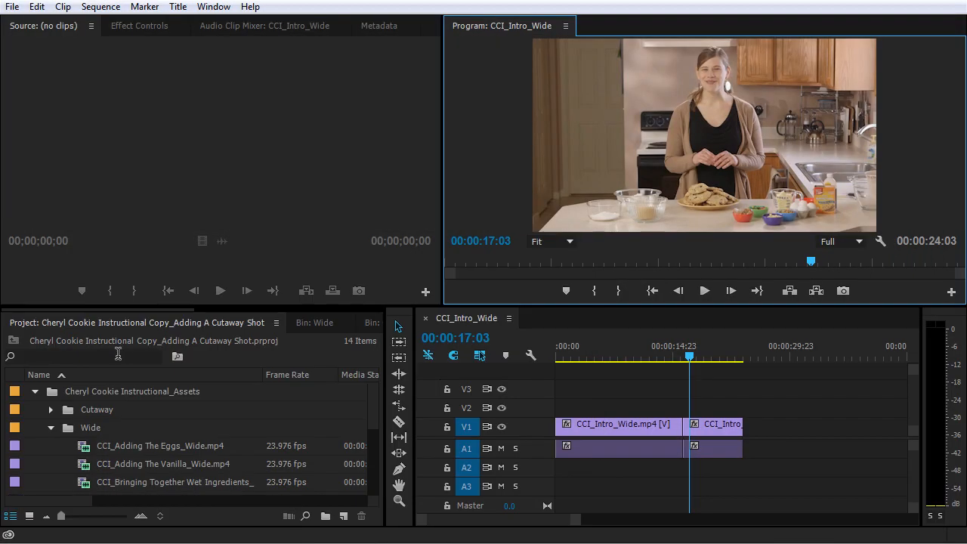
- Search the project for "cookie" and load CCI_Cookie Closeup_Cutaway.mp4 for source viewing
left_click(118, 354)
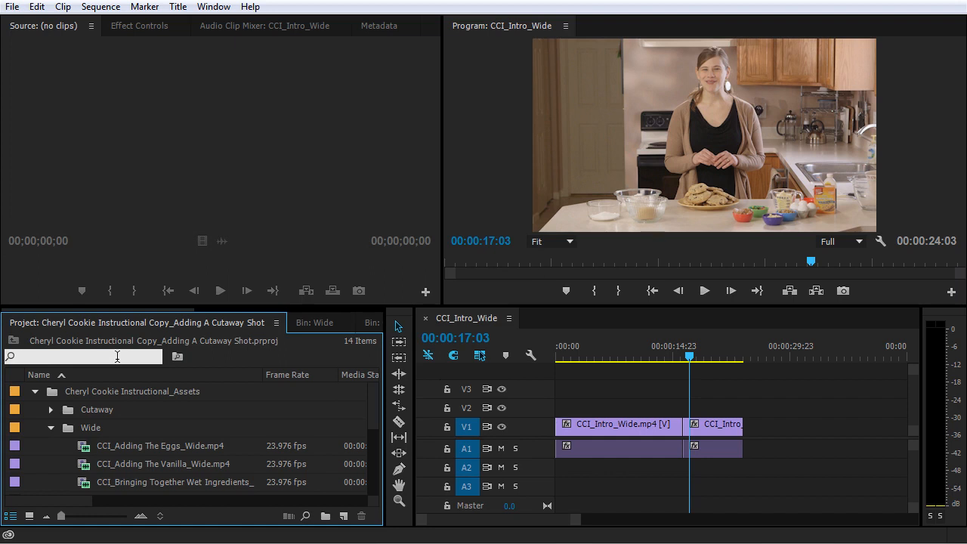
type("cookie")
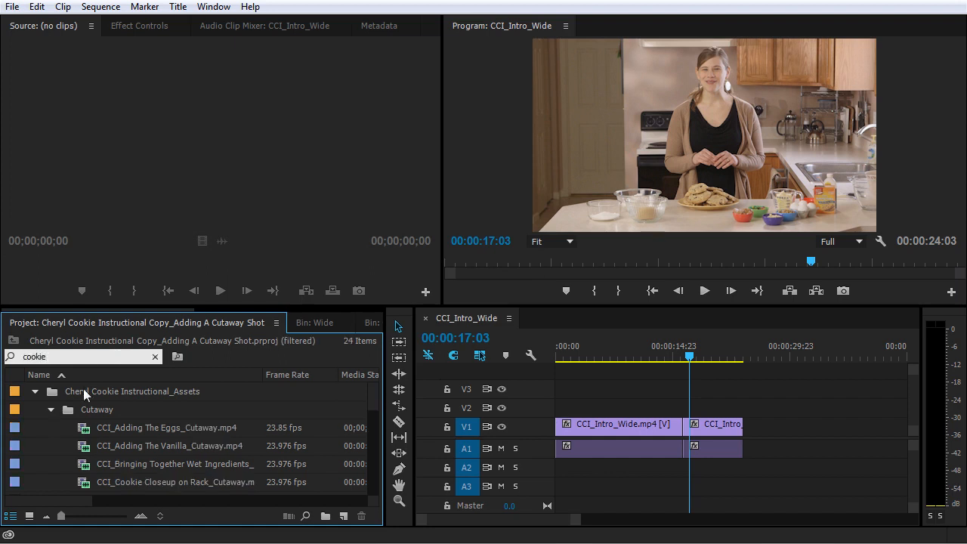
left_click_drag(374, 396, 375, 411)
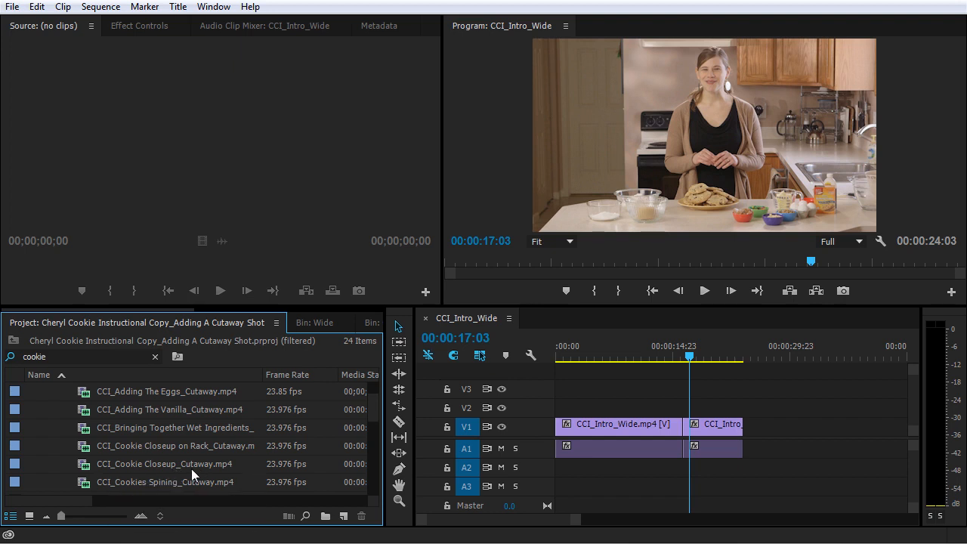
left_click(114, 467)
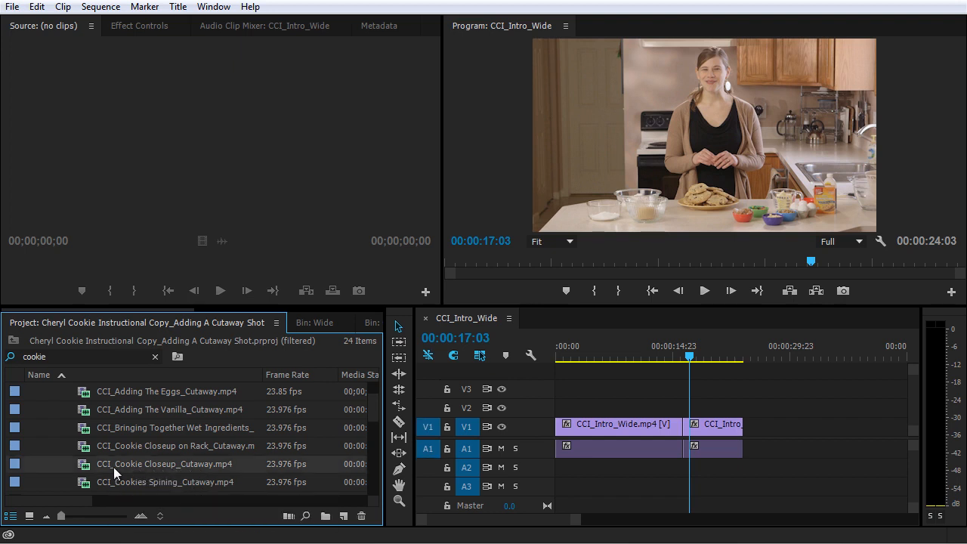
double_click(114, 467)
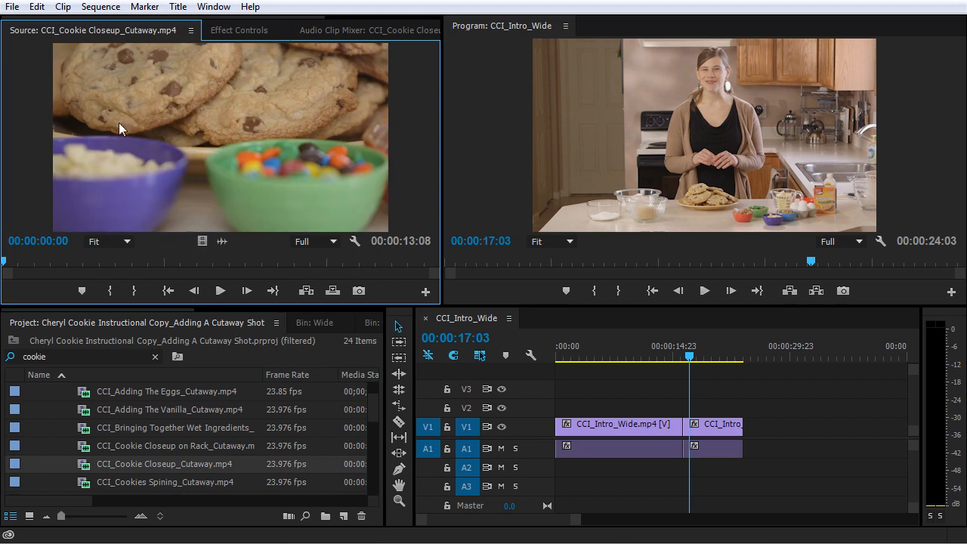
- Mark the cookie closeup source clip with an In point at 00:00:02:16 and an Out point at 00:00:10:07
left_click_drag(42, 258, 90, 285)
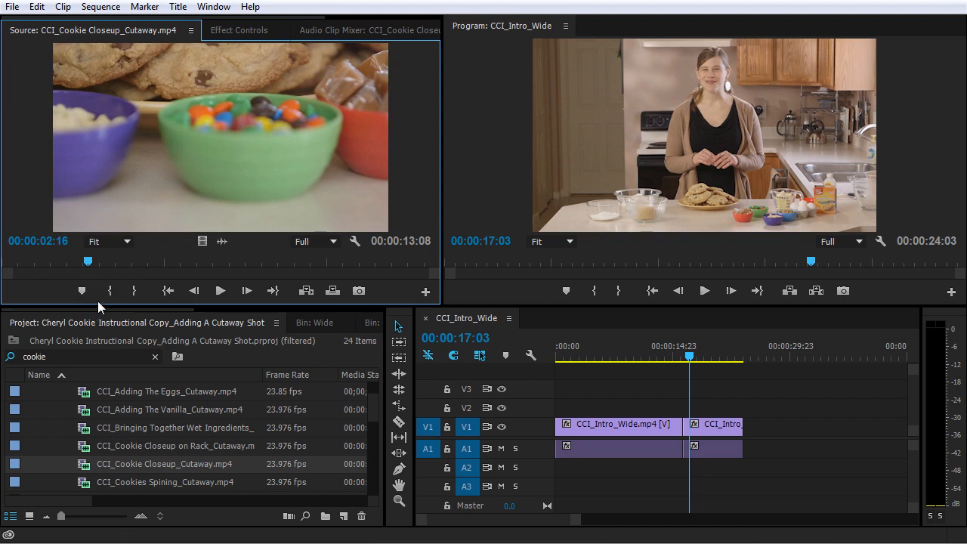
key("i")
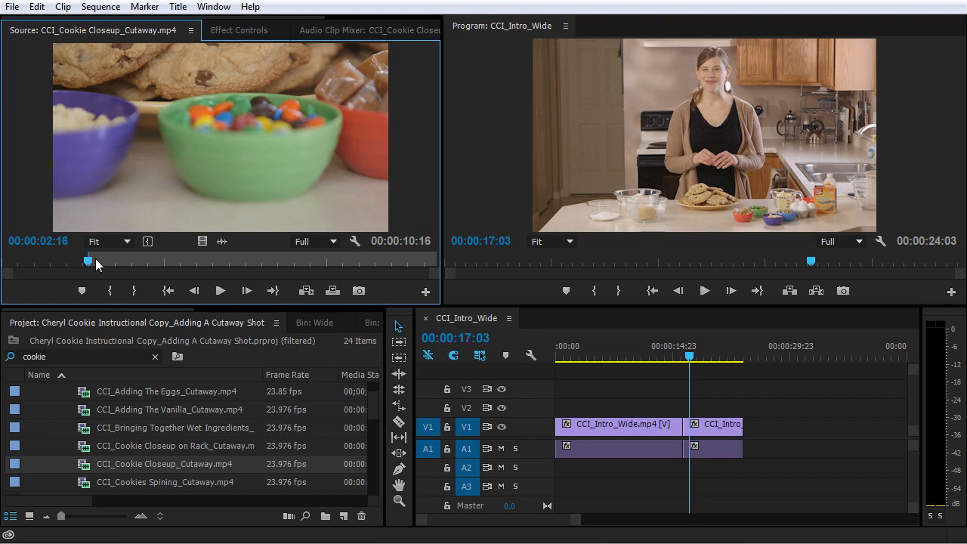
left_click_drag(95, 259, 338, 262)
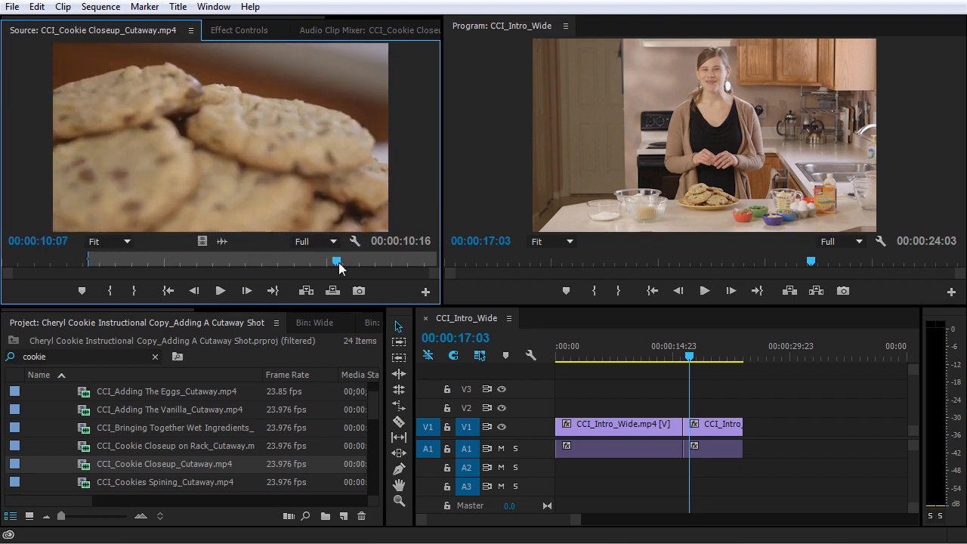
key("o")
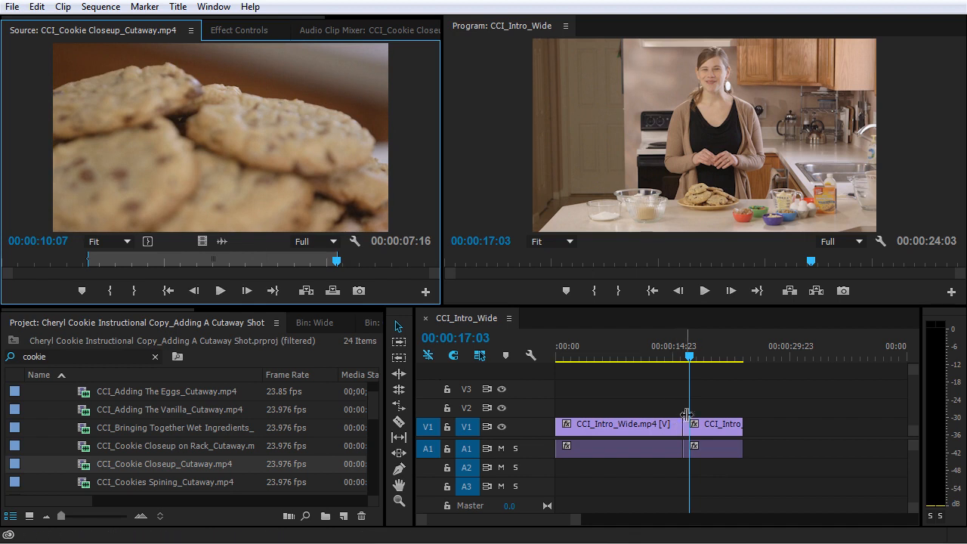
- Place only the video of the marked cookie closeup on V2, ending at the cut between the two intro clips
left_click_drag(687, 358, 685, 360)
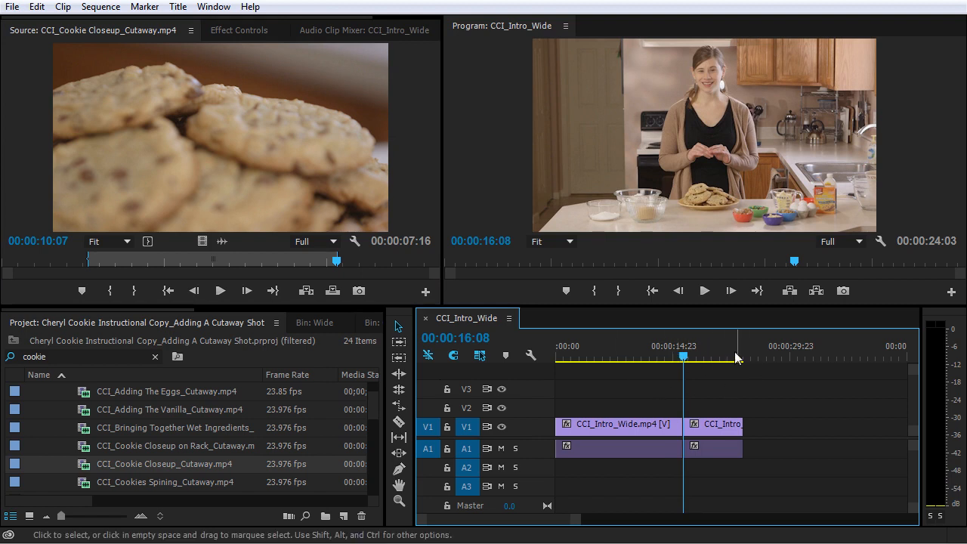
mouse_move(682, 357)
left_mouse_down()
mouse_move(662, 357)
mouse_move(682, 359)
left_mouse_up()
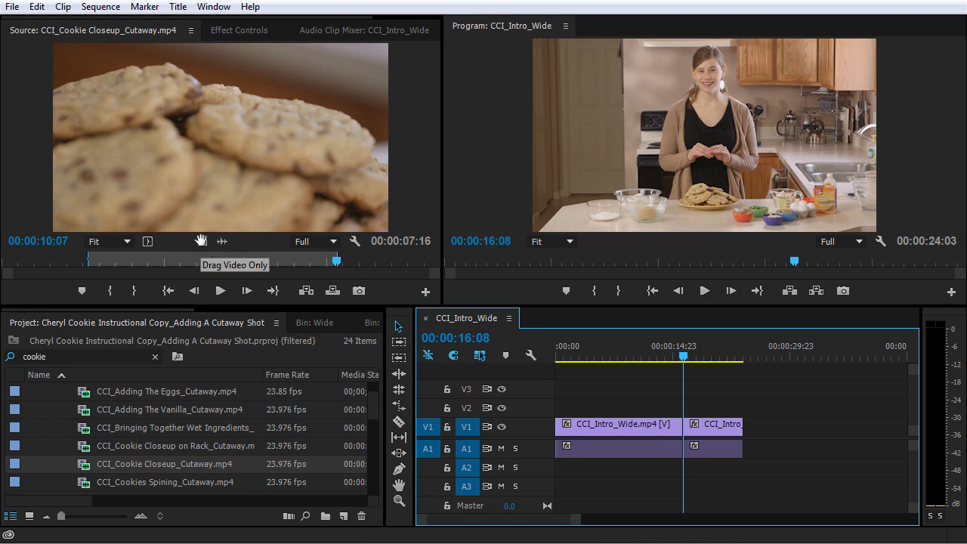
left_click_drag(201, 241, 629, 414)
- Play the sequence from 00:00:06:09 through the cutaway and past the cut between the intro clips
left_click(605, 354)
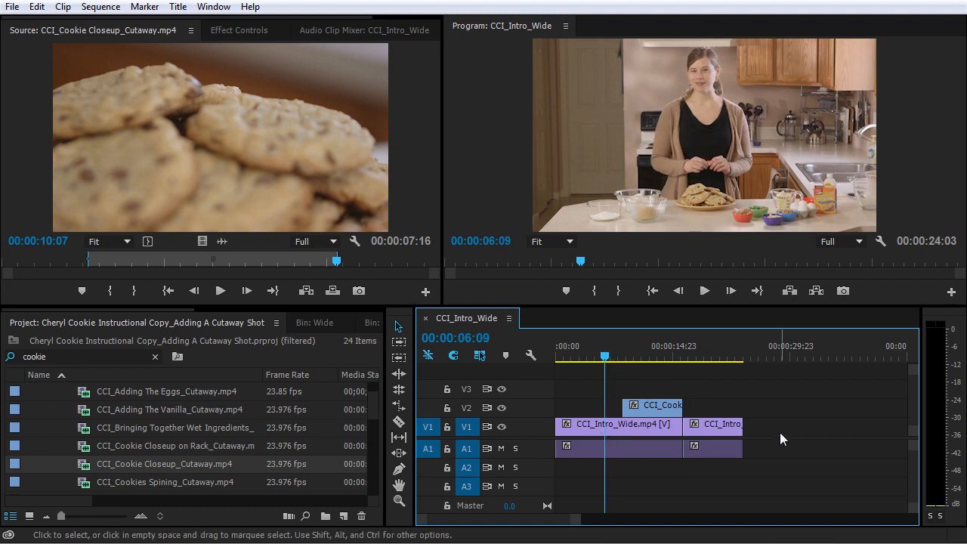
key("space")
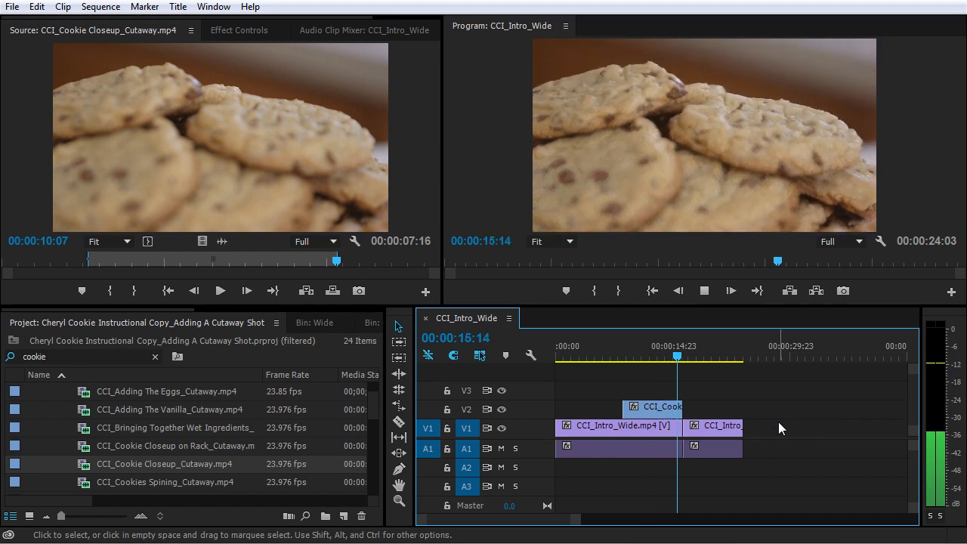
key("space")
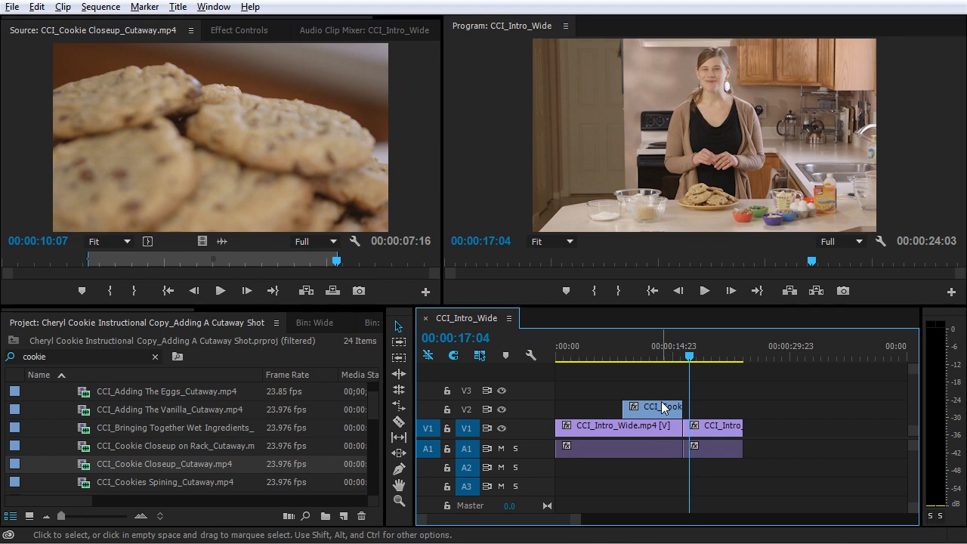
- Magnify the timeline around the start of the cutaway and enlarge track A1 to show its audio waveform
scroll(664, 402, "up", 3)
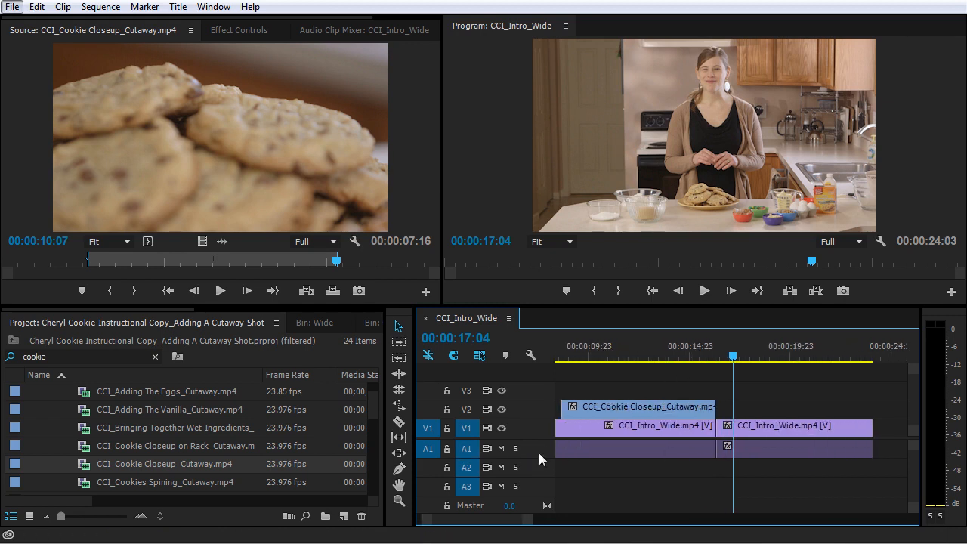
scroll(532, 449, "up", 2)
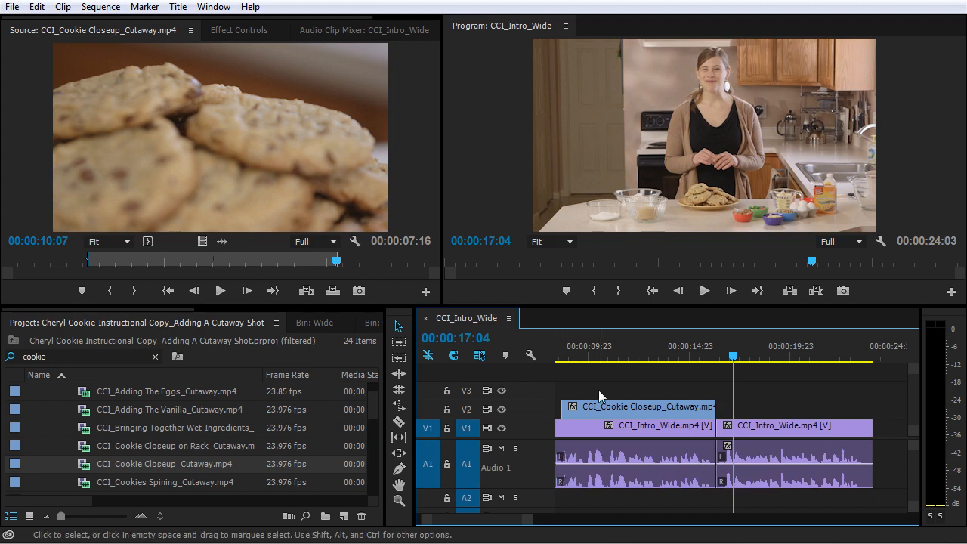
left_click(573, 356)
scroll(630, 374, "up", 3)
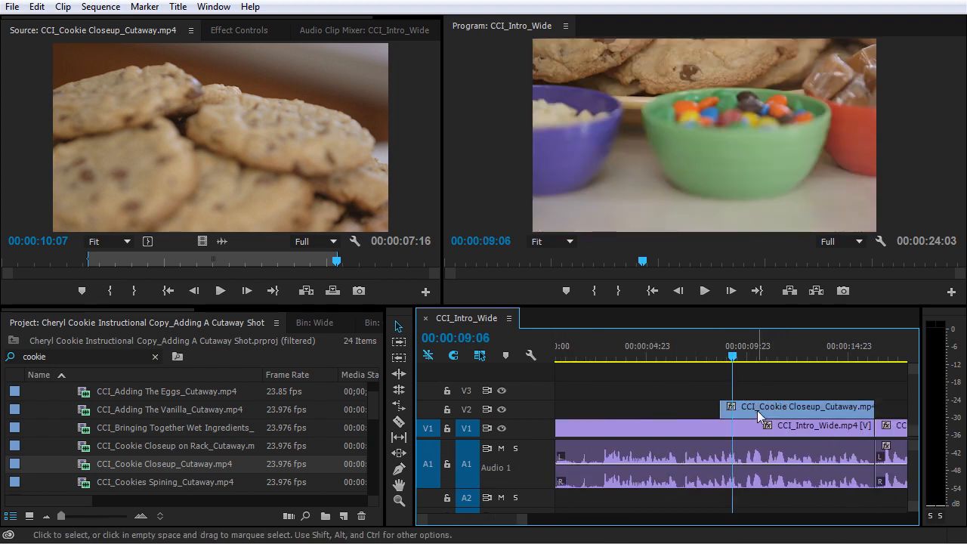
key("equal")
key("equal")
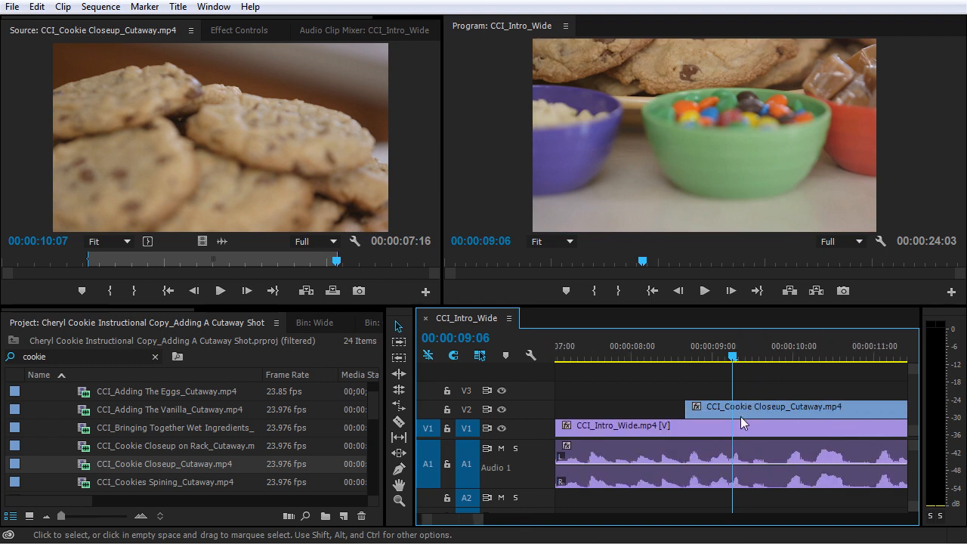
scroll(743, 414, "down", 1)
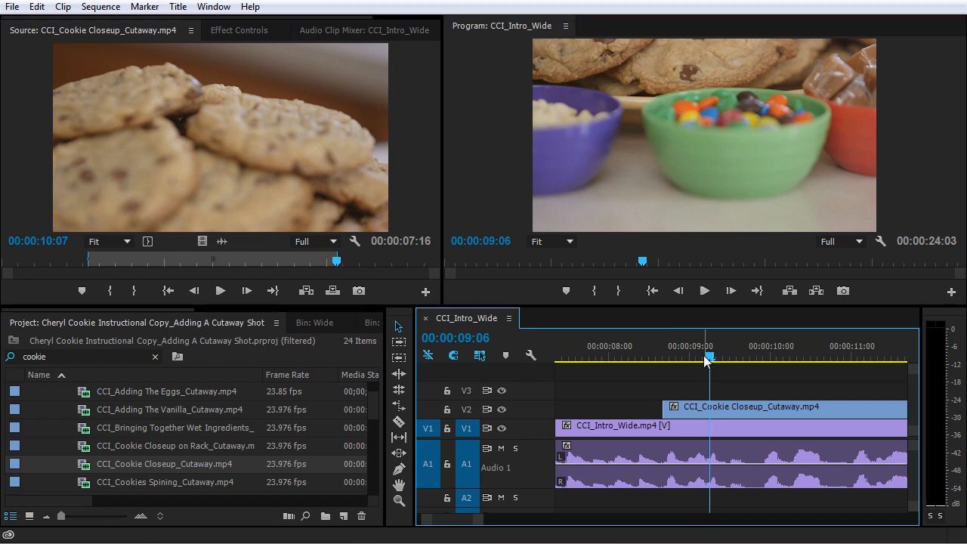
- Scrub across the start of the cutaway and play it from 00:00:08:16 to judge its timing against the speech
left_click(655, 356)
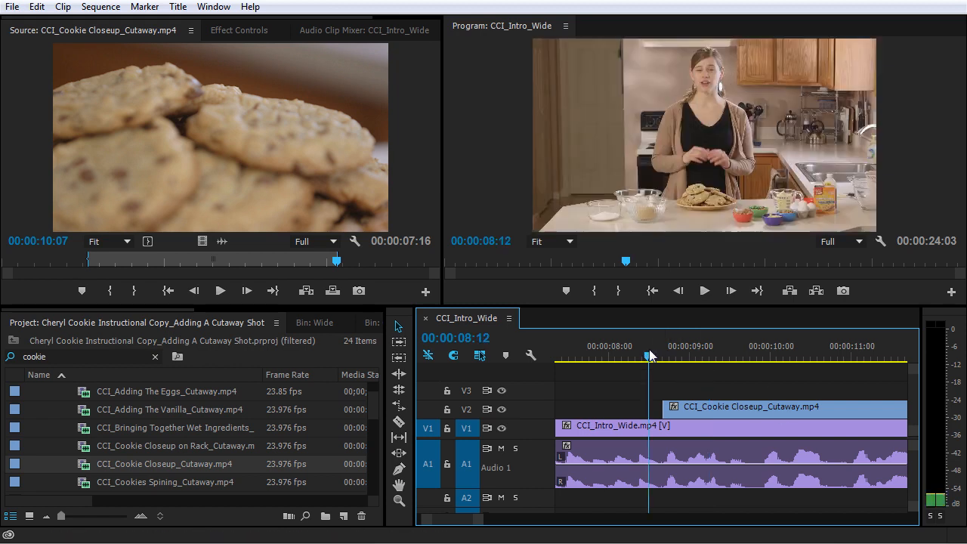
left_click_drag(657, 359, 750, 368)
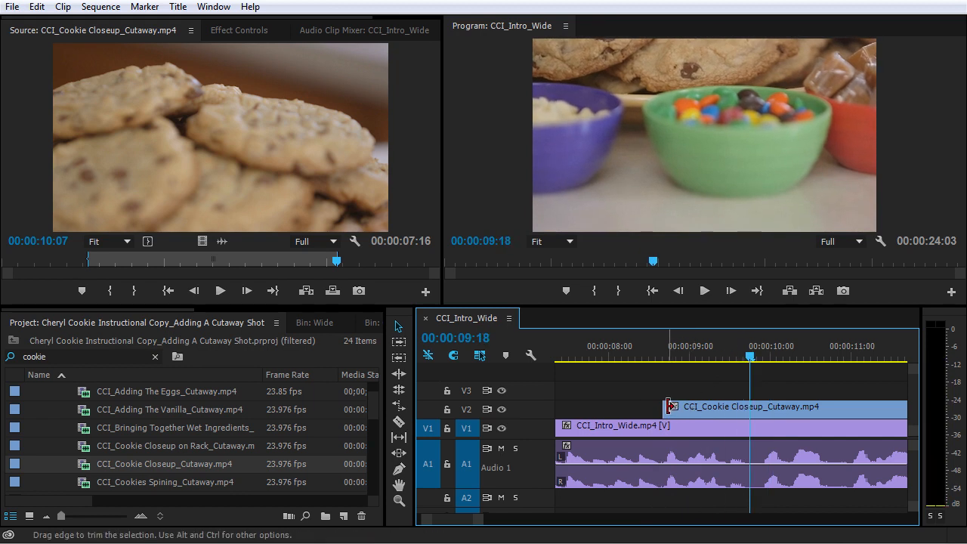
left_click_drag(665, 354, 808, 364)
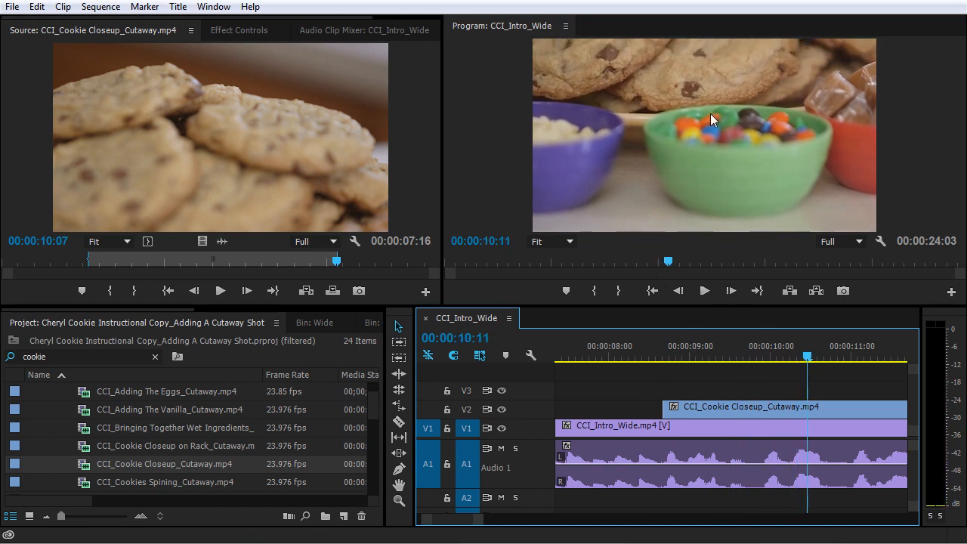
left_click(664, 355)
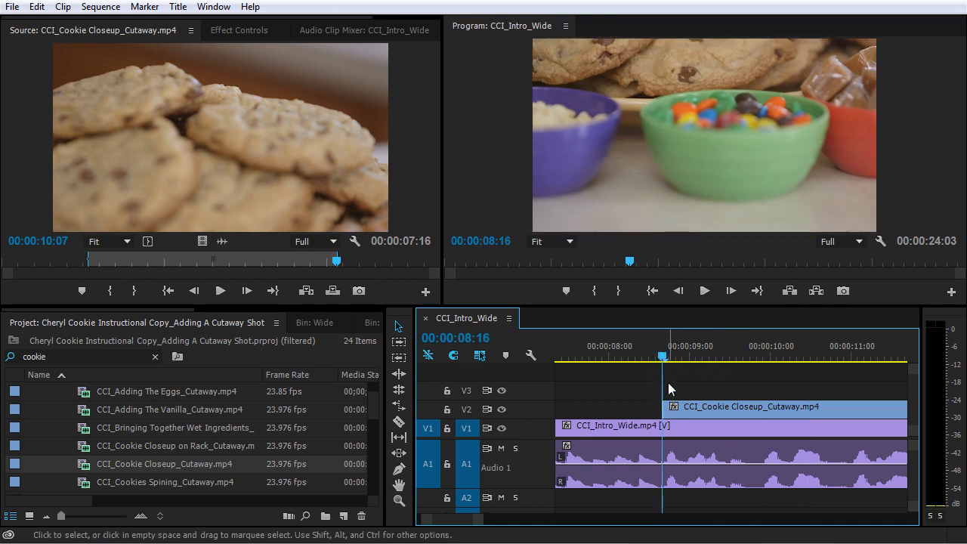
key("space")
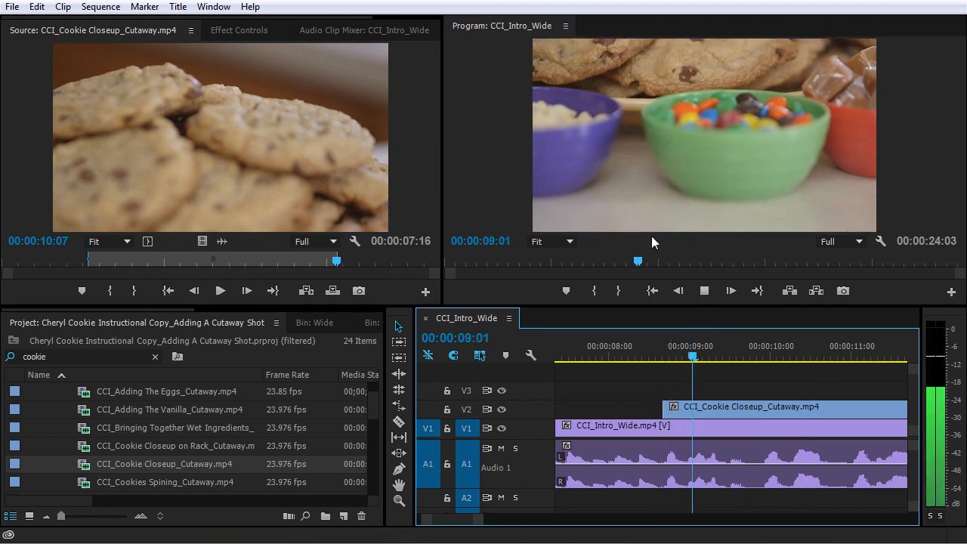
key("space")
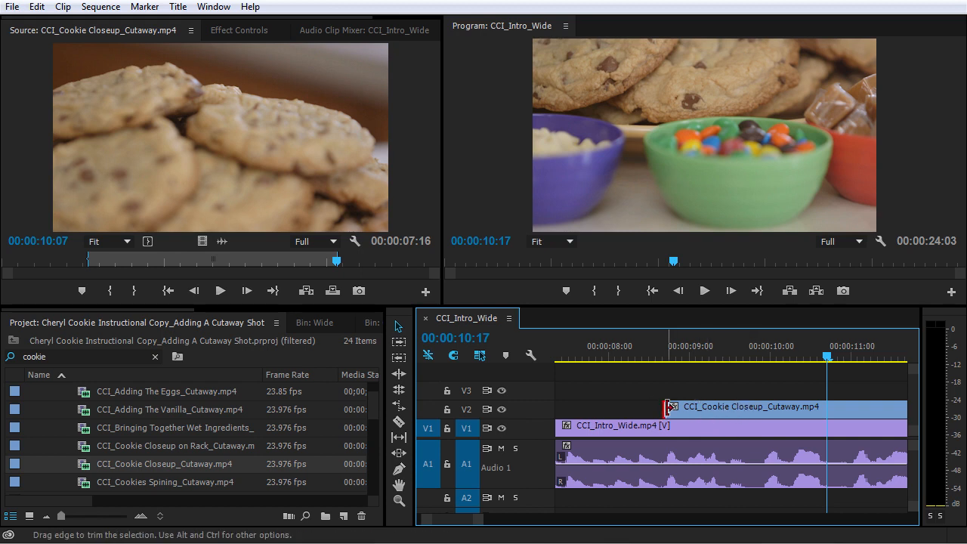
- Trim the start of the V2 cookie closeup to 00:00:09:23 and play back from the new start
left_click_drag(668, 409, 715, 409)
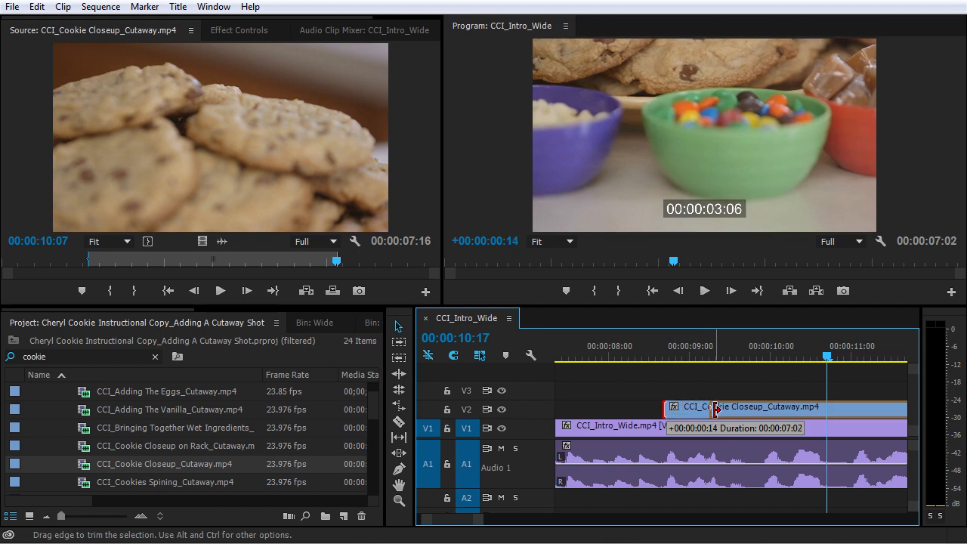
left_click_drag(716, 409, 770, 408)
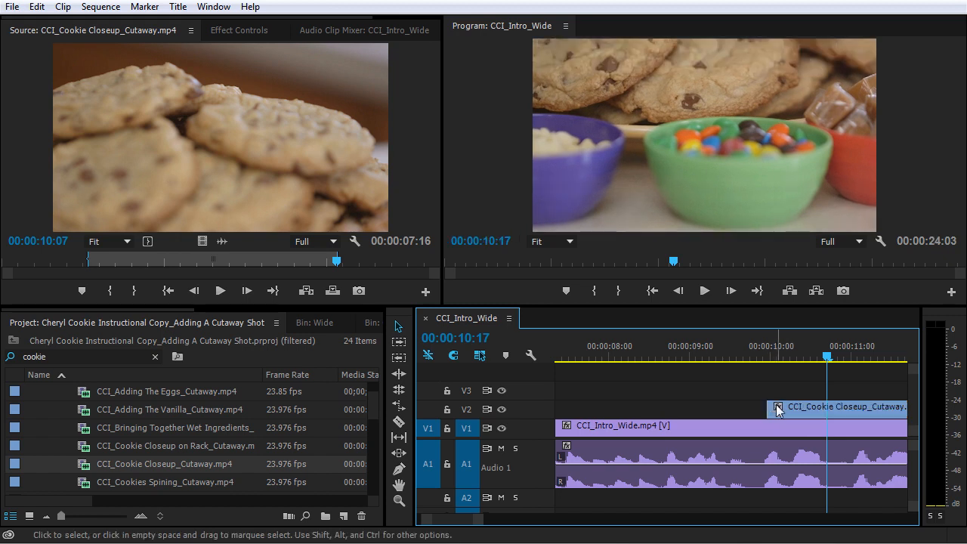
left_click(767, 352)
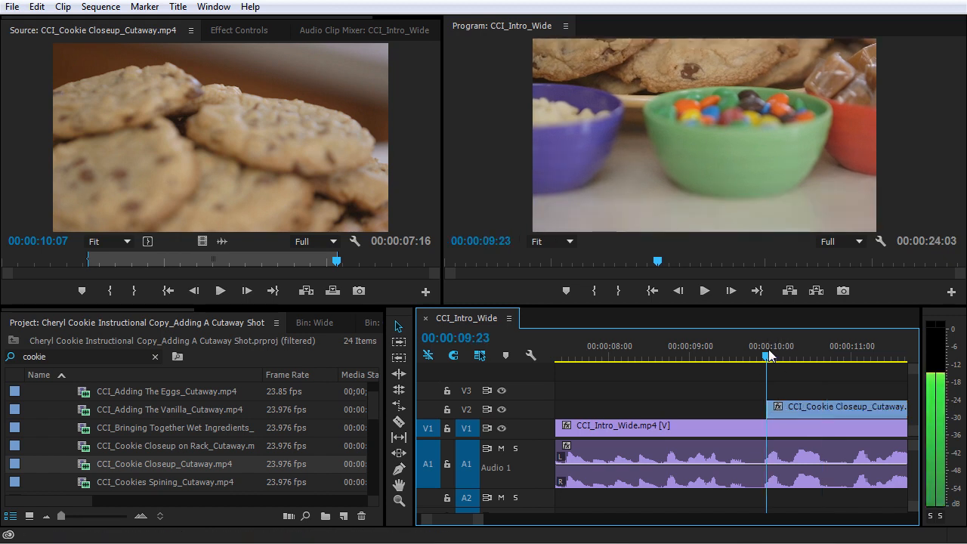
key("space")
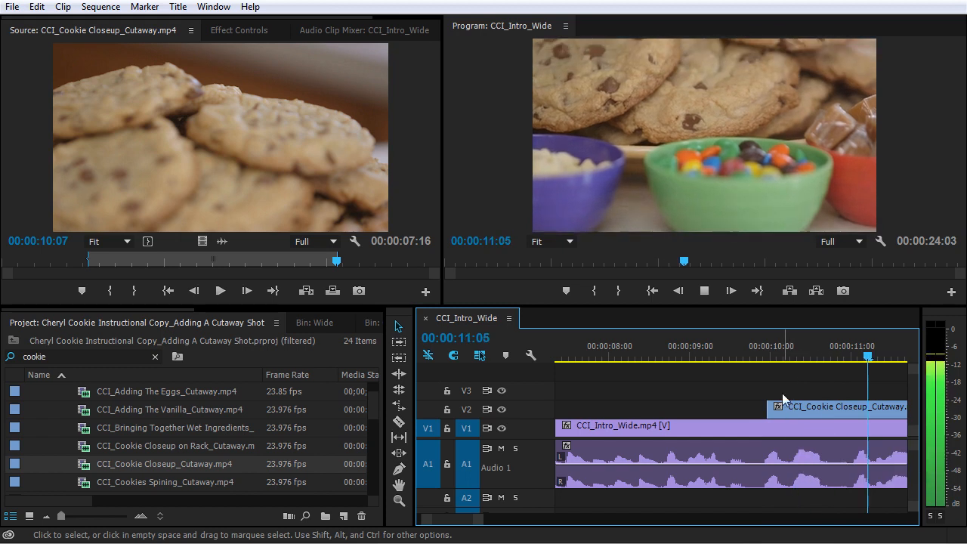
left_click(764, 355)
left_click(767, 355)
key("space")
left_click(770, 356)
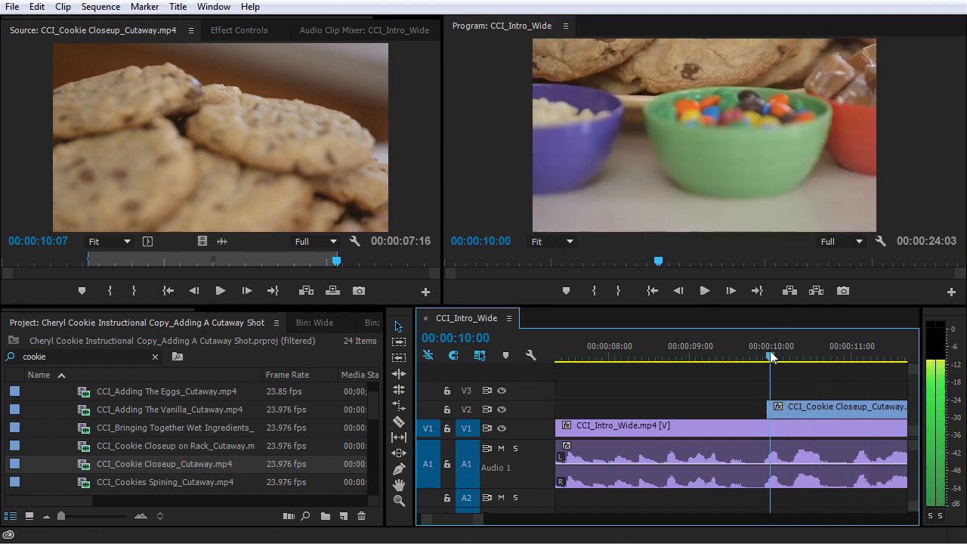
- Trim the start of the V2 cutaway to 00:00:10:02 and play from that point
left_click_drag(771, 408, 778, 410)
left_click(777, 356)
key("space")
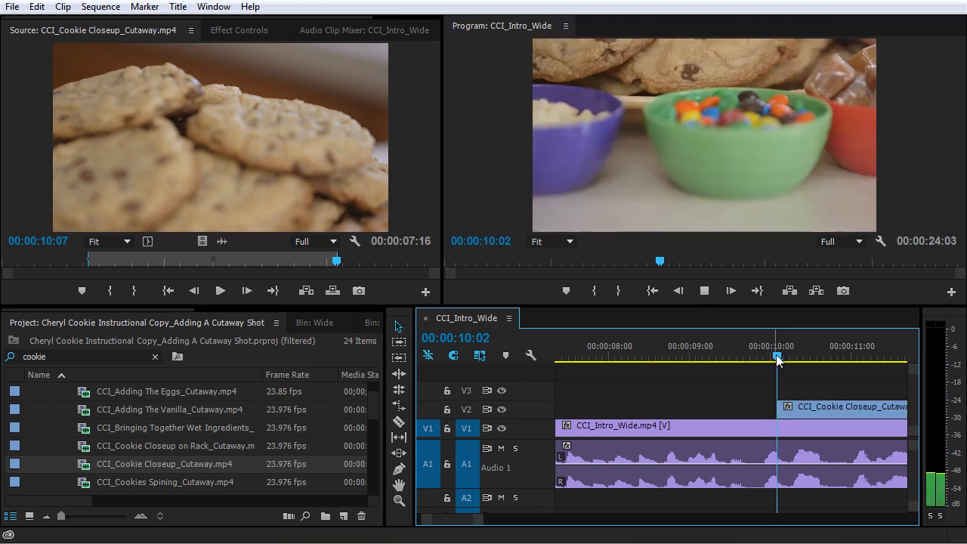
key("space")
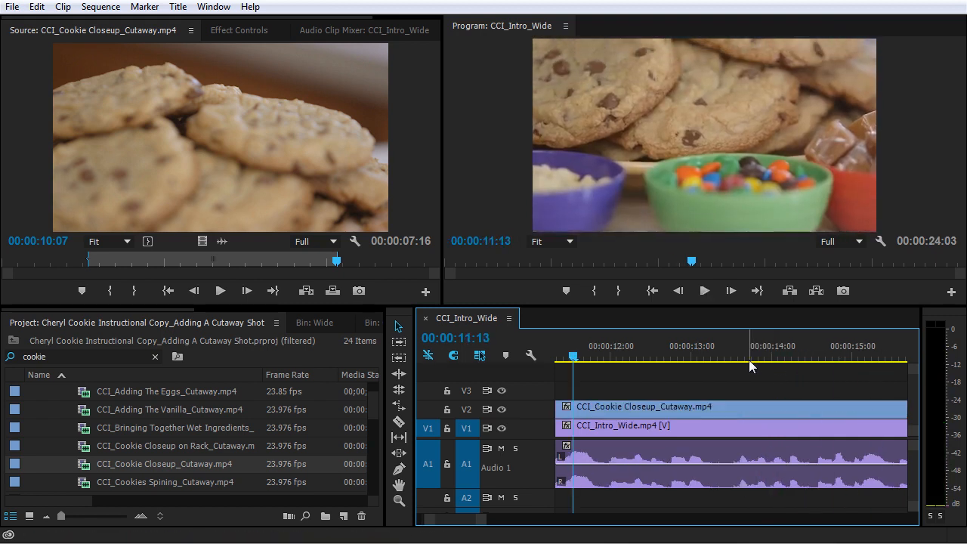
- Play the lead-in from the intro wide shot to check the transition into the trimmed cutaway
key("minus")
key("minus")
left_click(652, 352)
key("equal")
key("equal")
key("space")
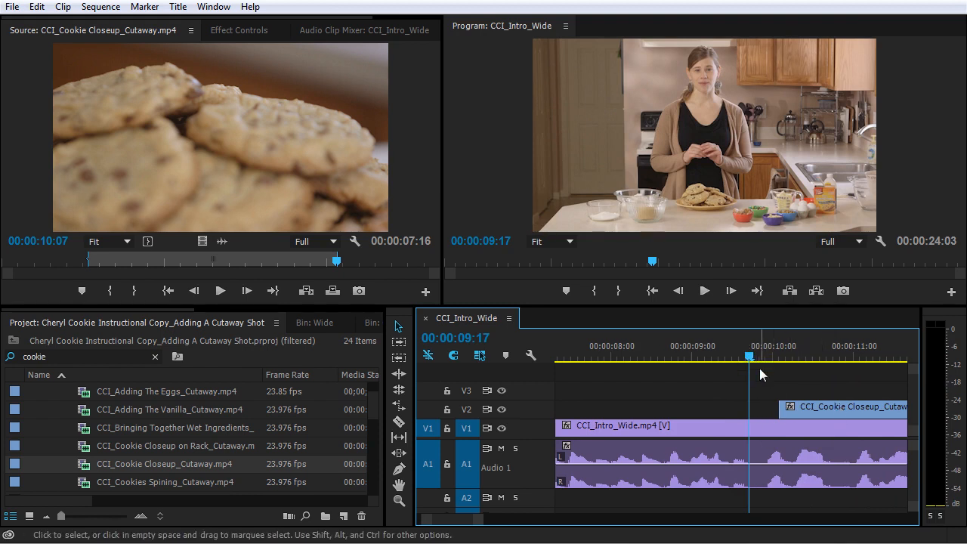
- Play the lead-in from 00:00:09:02 and move the V2 cookie closeup cutaway so it starts at 00:00:09:19
left_click_drag(749, 357, 698, 357)
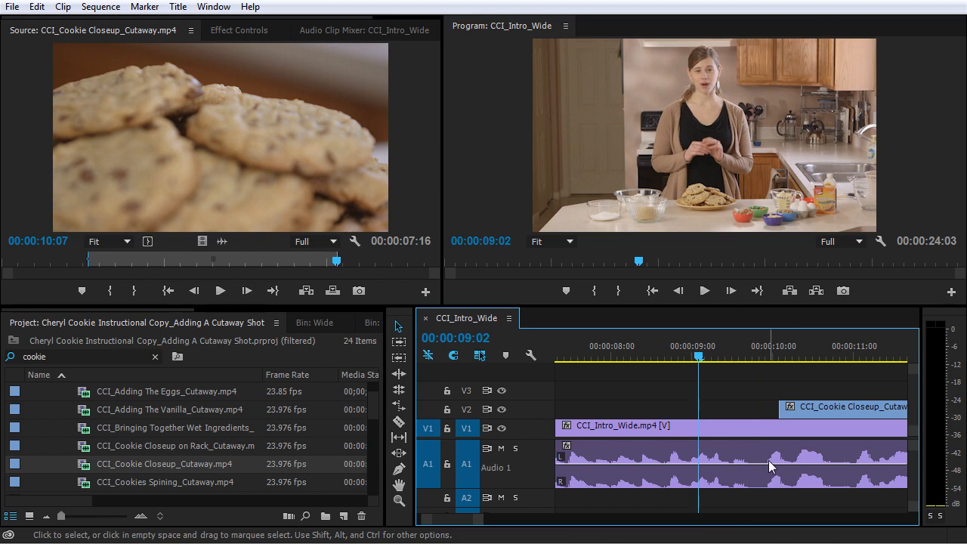
key("space")
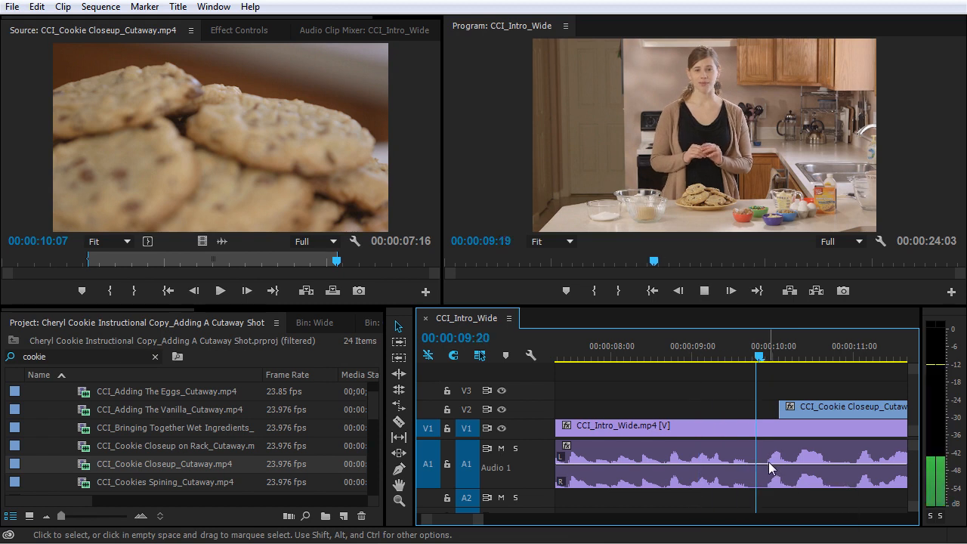
left_click(719, 351)
left_click_drag(719, 352, 754, 356)
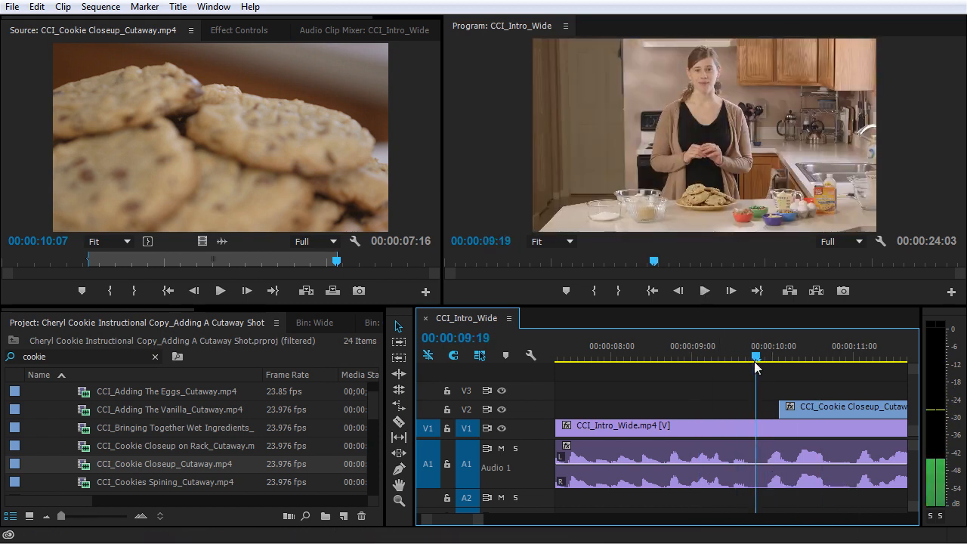
left_click_drag(798, 411, 766, 415)
- Play from the intro wide shot through the repositioned V2 cutaway to check its timing
left_click(691, 351)
key("space")
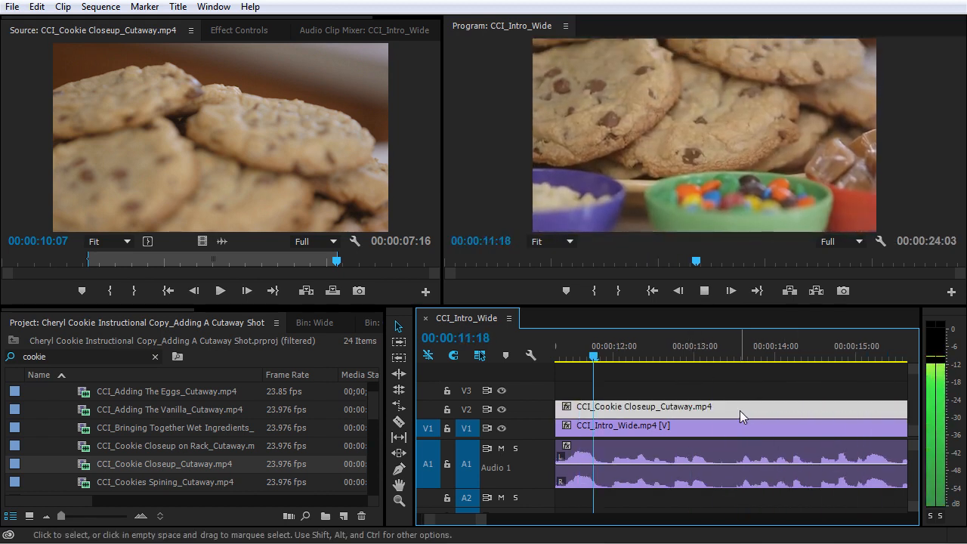
key("minus")
key("minus")
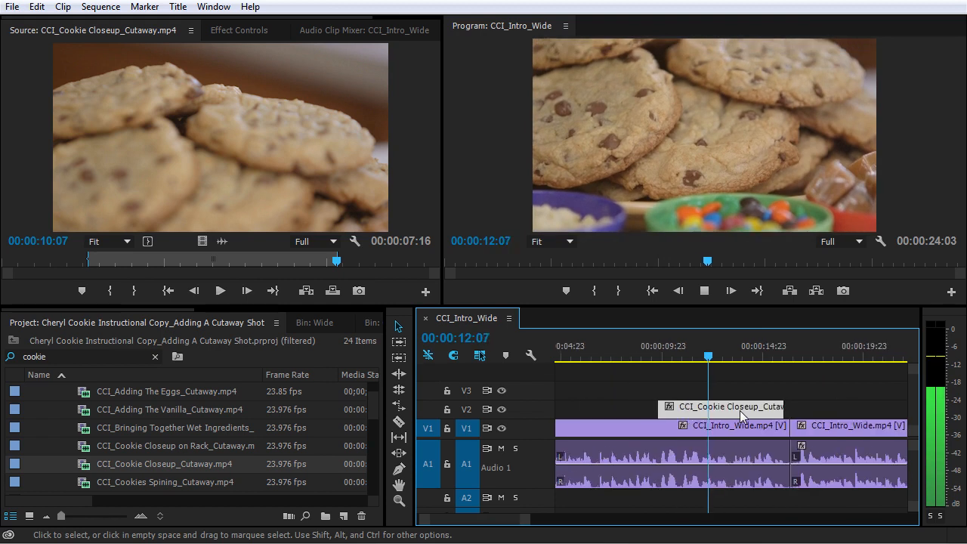
key("equal")
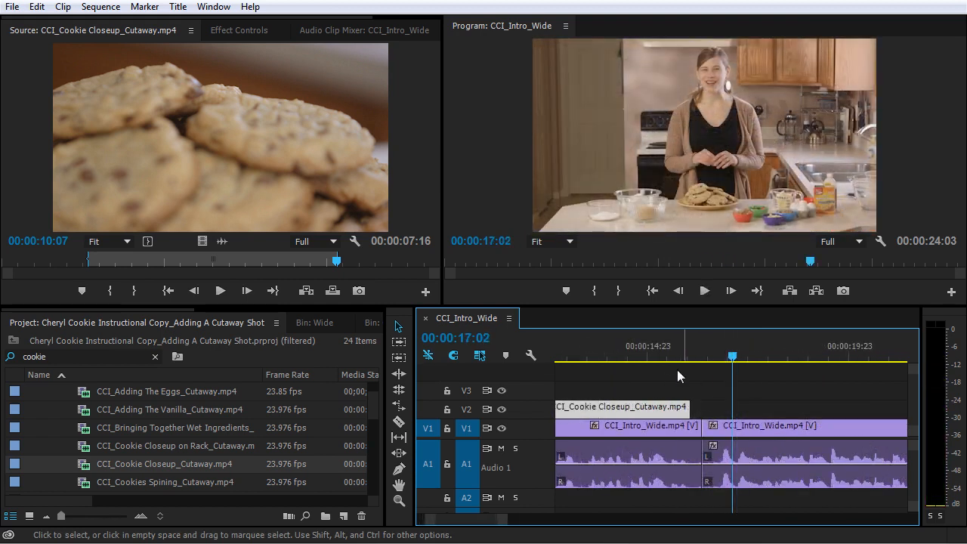
- Scrub around the end of the V2 cutaway and try to extend its end toward the cut between the intro wide clips
left_click(669, 407)
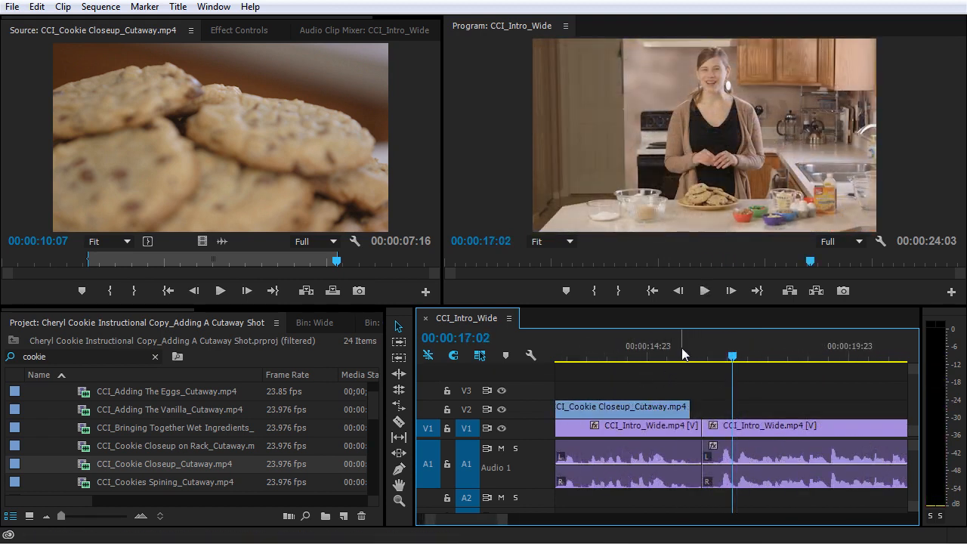
left_click(683, 408)
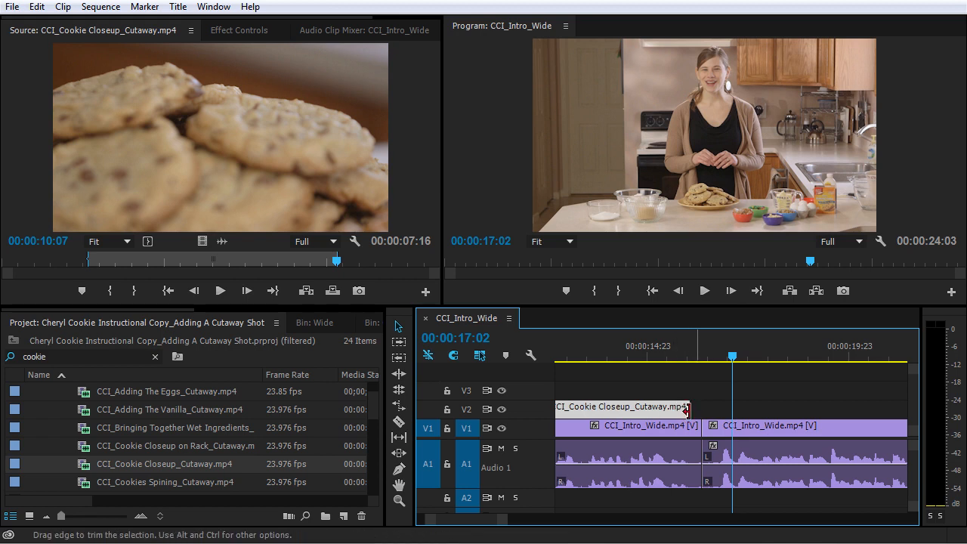
left_click(695, 358)
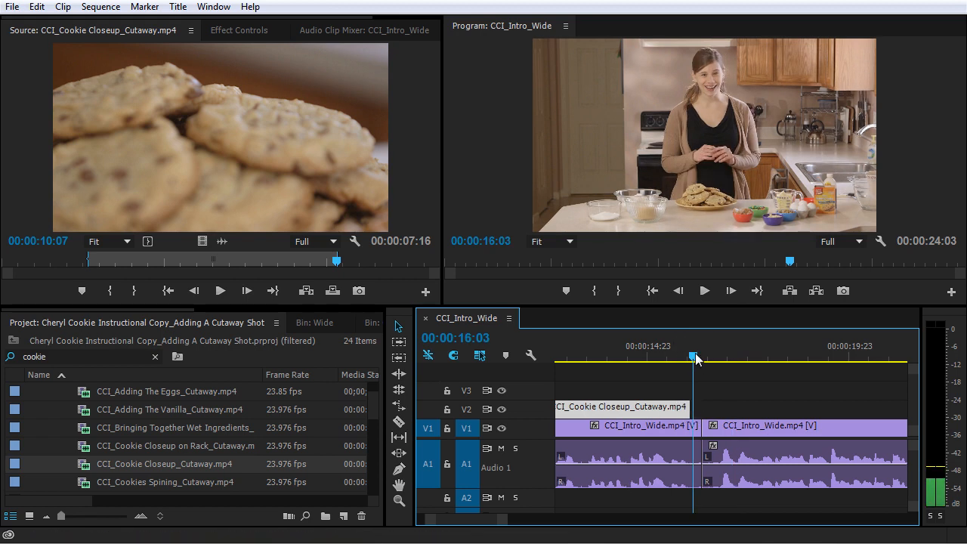
left_click_drag(695, 359, 662, 357)
key("=")
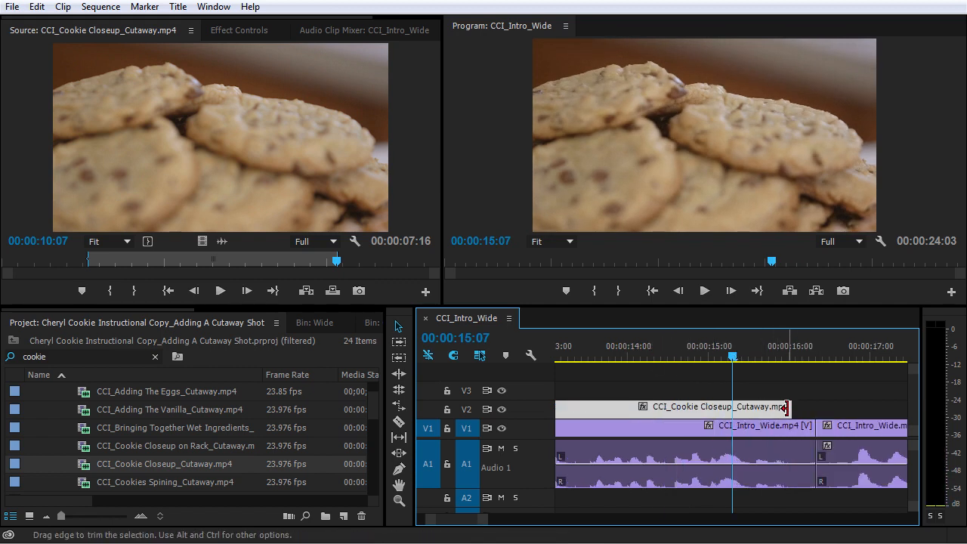
left_click_drag(786, 408, 791, 409)
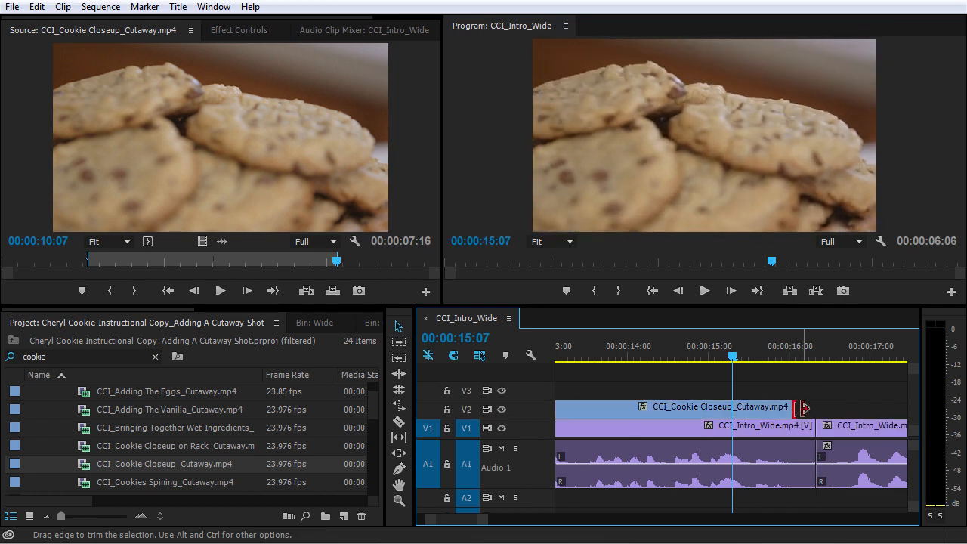
- Ripple-trim the end of the first intro wide clip back to the end of the V2 cutaway and play across the cut
left_click_drag(796, 355, 799, 357)
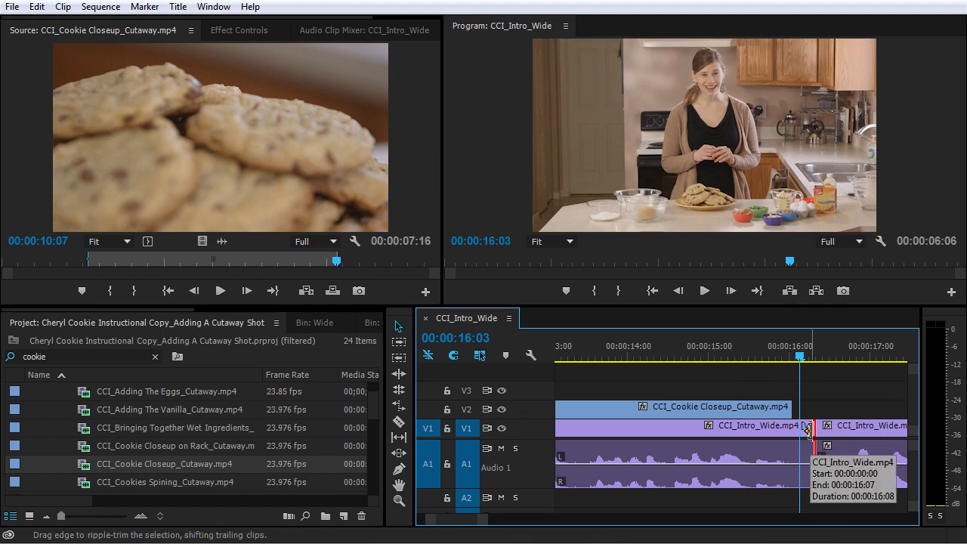
left_click_drag(807, 429, 789, 440)
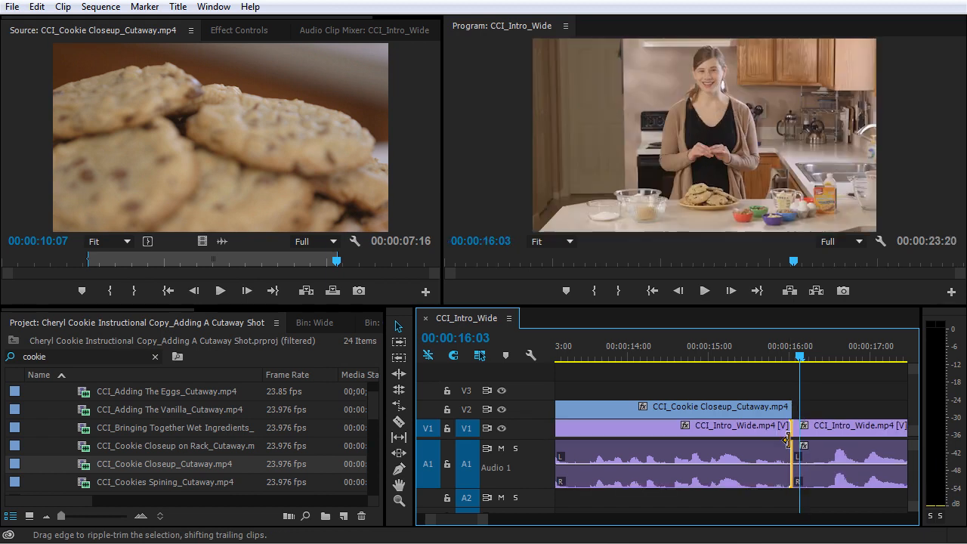
left_click(699, 361)
key("space")
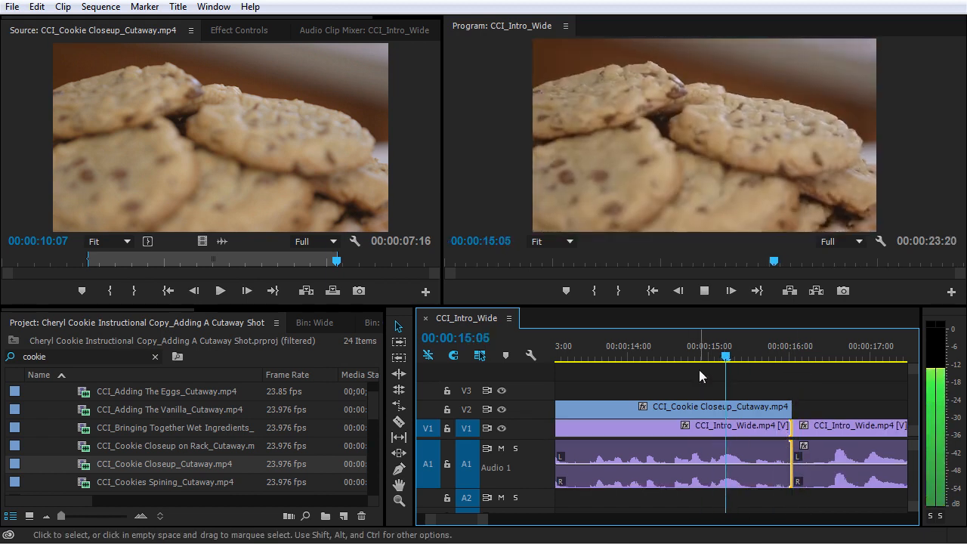
key("space")
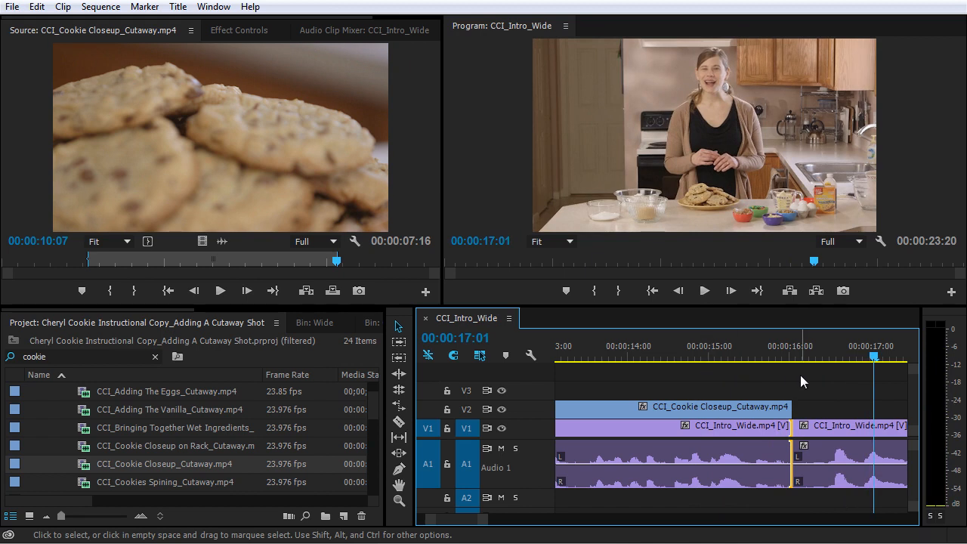
- Scrub back to 00:00:14:07 and play the closing part of the cutaway to review its picture and speech
left_click(819, 430)
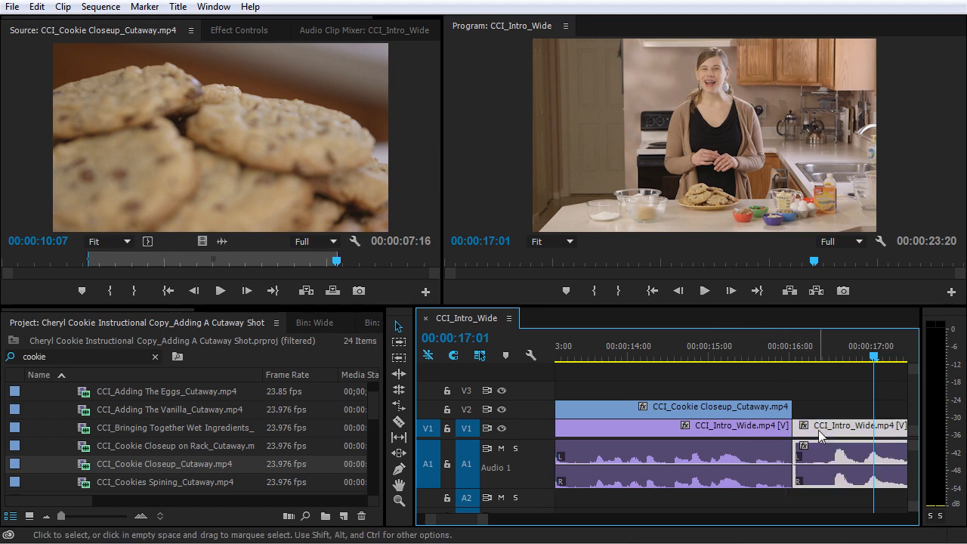
left_click(754, 436)
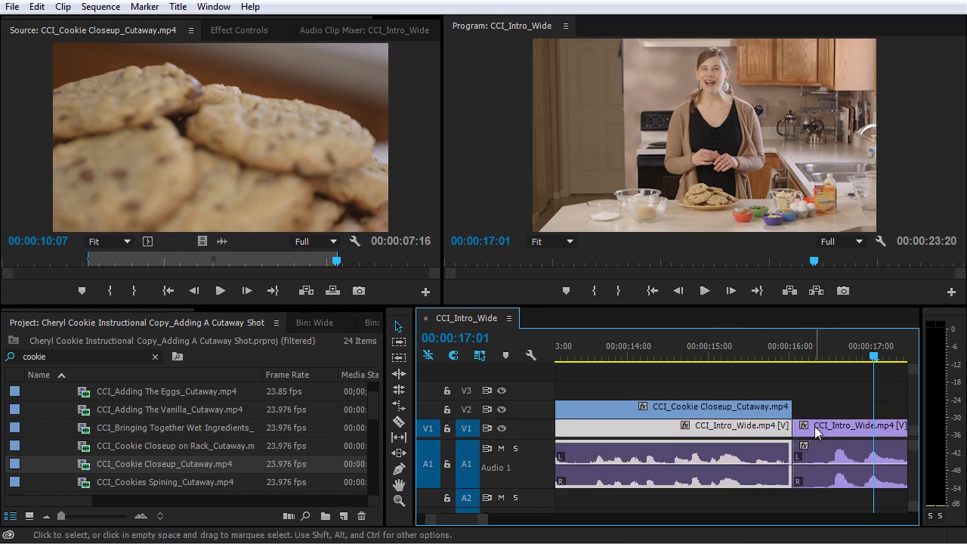
left_click_drag(778, 345, 656, 360)
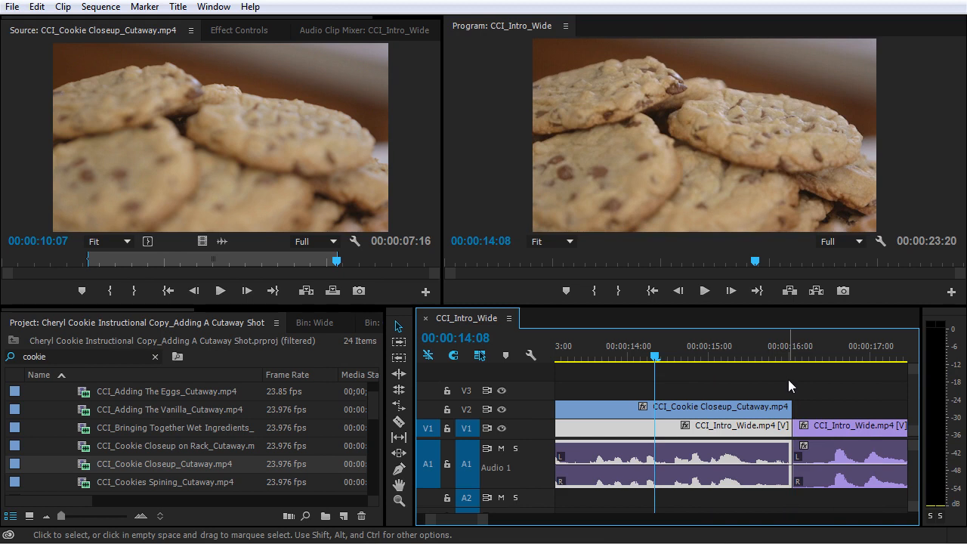
left_click(652, 360)
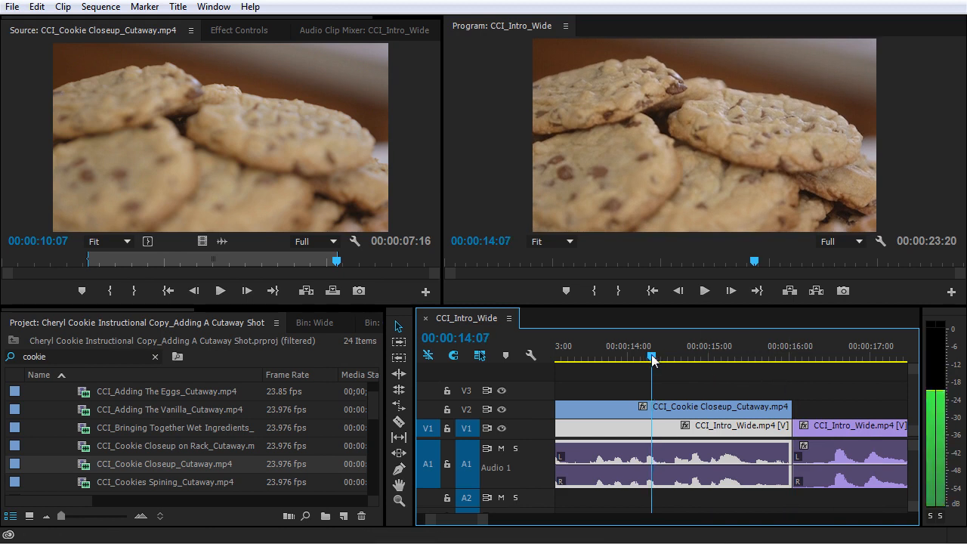
key("space")
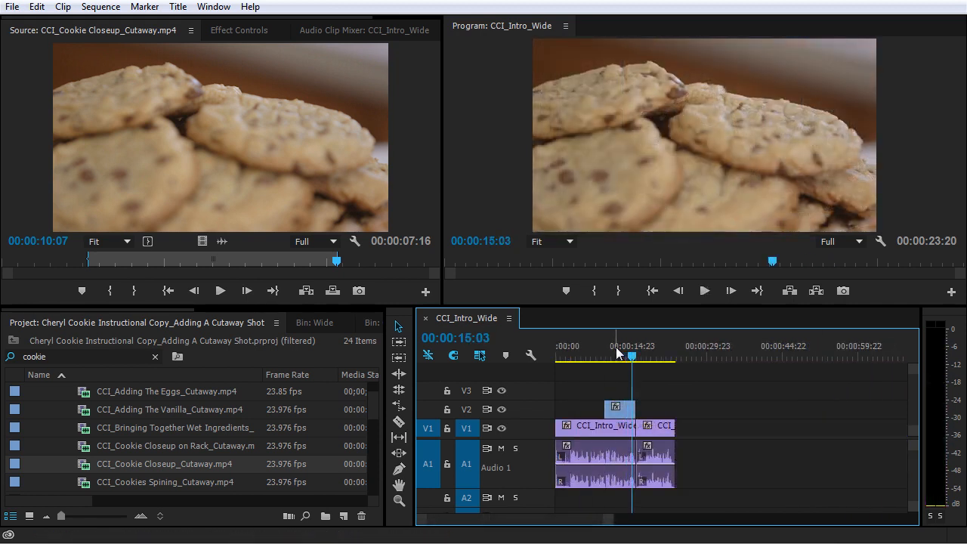
- Play the sequence opening and ripple-trim about two seconds off the start of the first intro wide clip, before the speech begins
key("Home")
key("space")
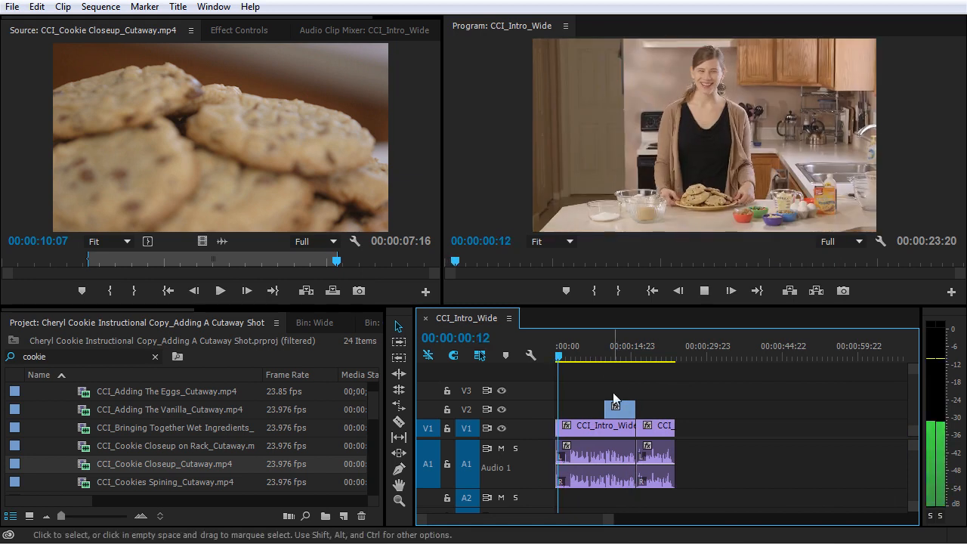
key("space")
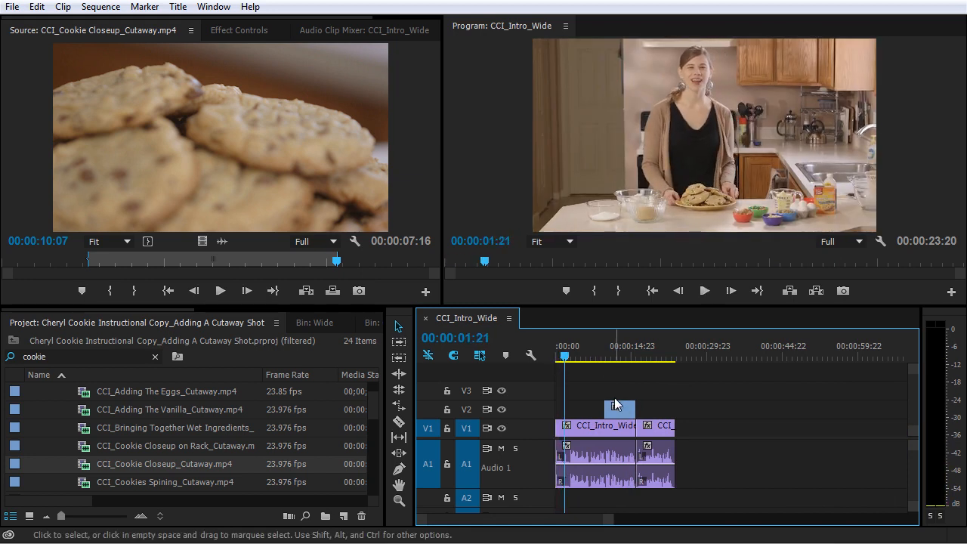
key("=")
key("=")
key("=")
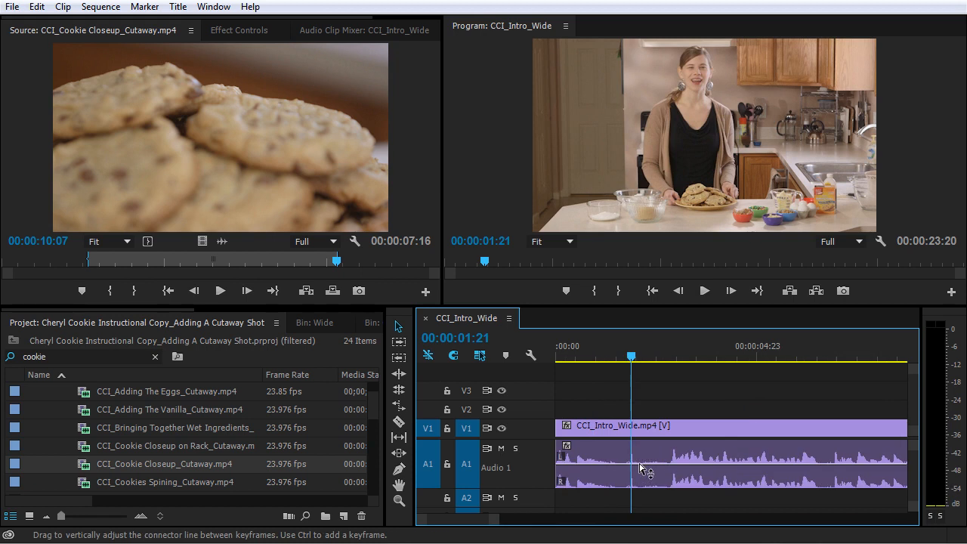
left_click(611, 428)
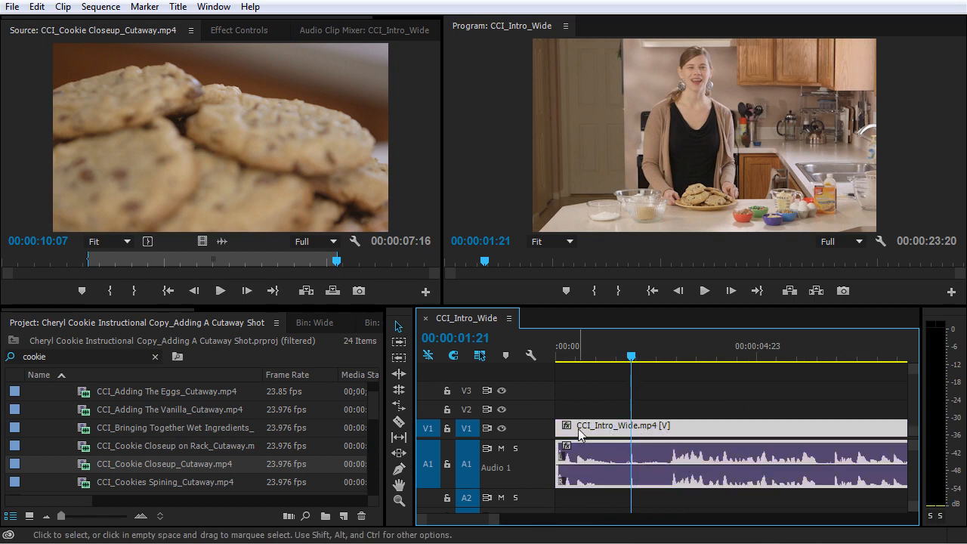
left_click_drag(564, 429, 650, 448)
- Return to the sequence start, clear the selection and play the trimmed opening
key("Home")
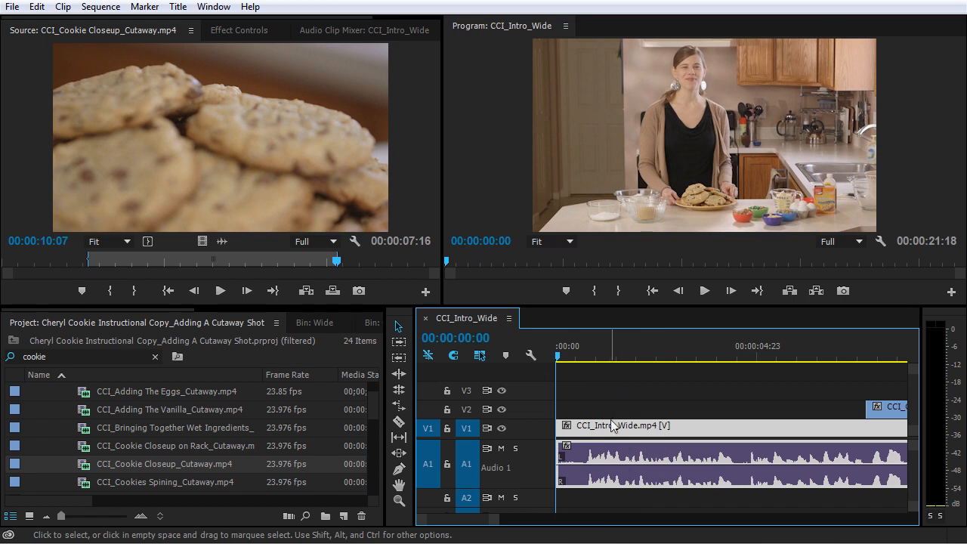
left_click(617, 399)
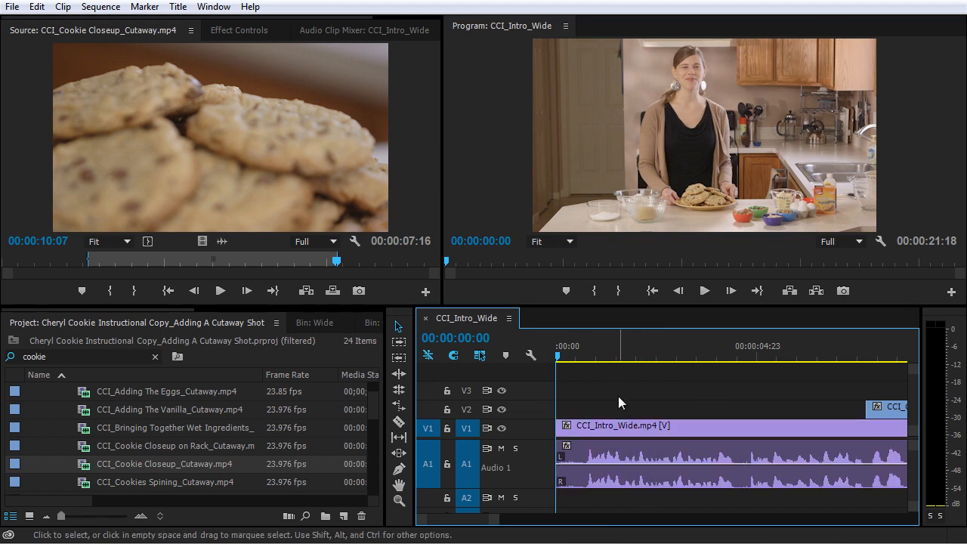
key("space")
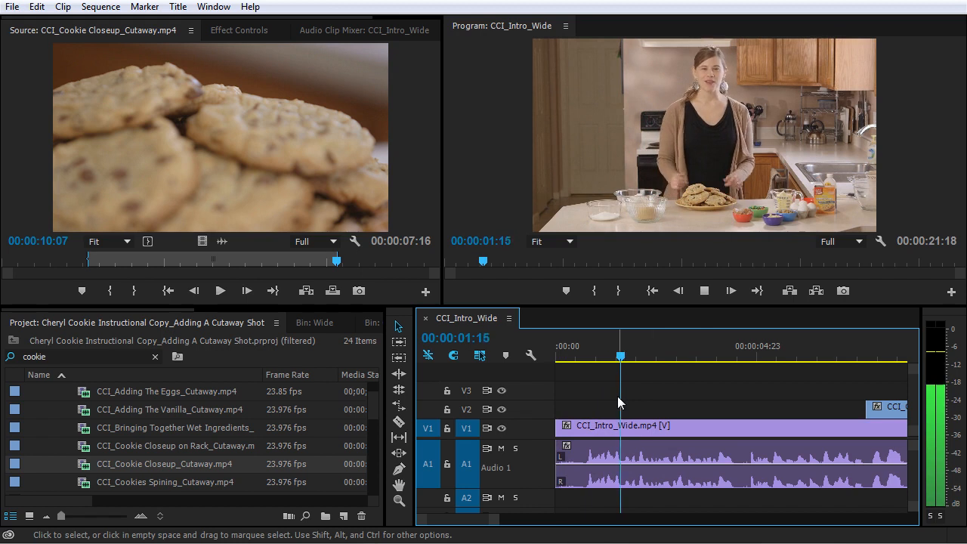
key("space")
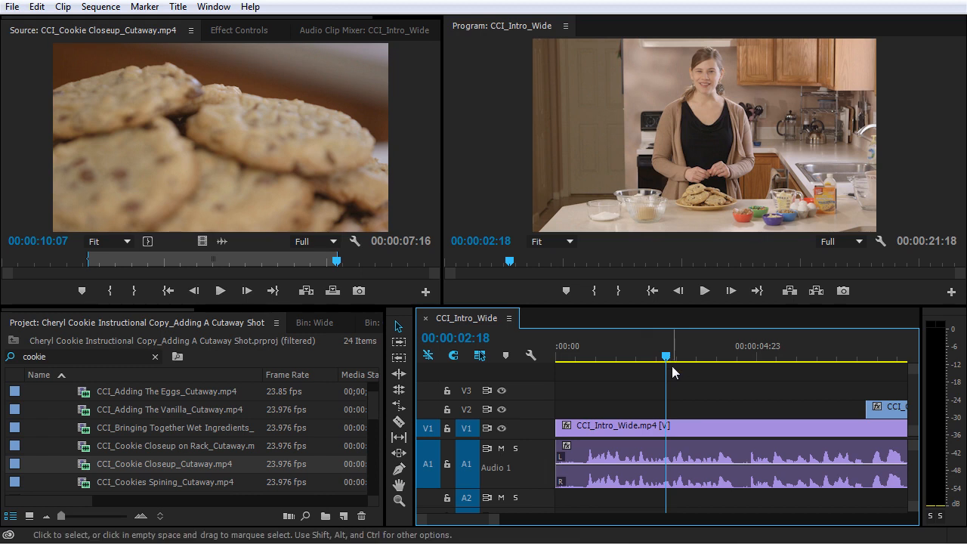
- Play the whole edited sequence from the beginning through the cutaway and the second intro wide clip
key("Home")
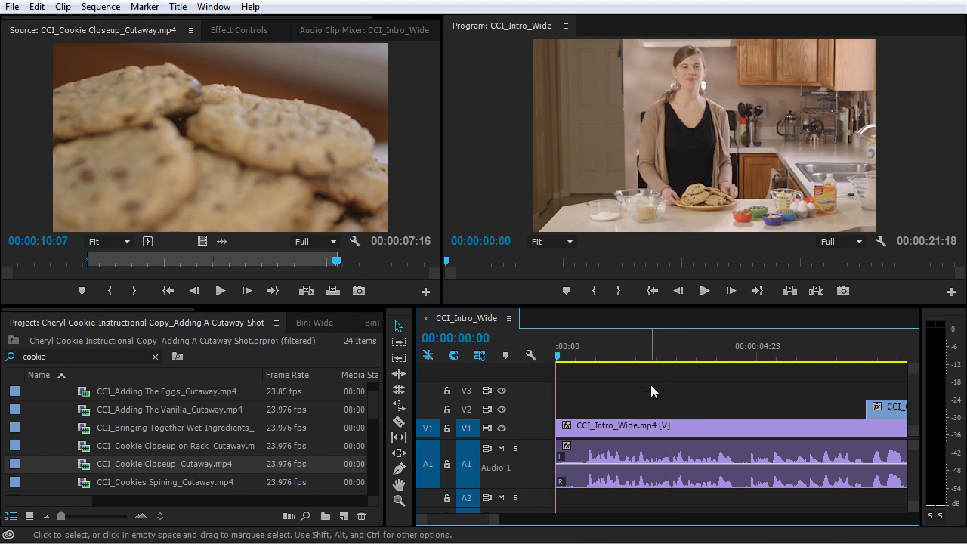
key("space")
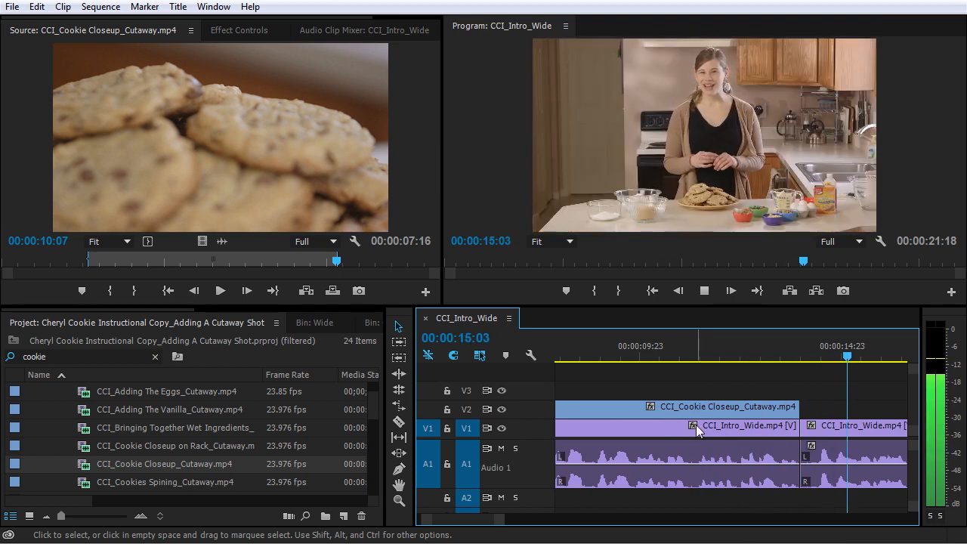
key("minus")
key("minus")
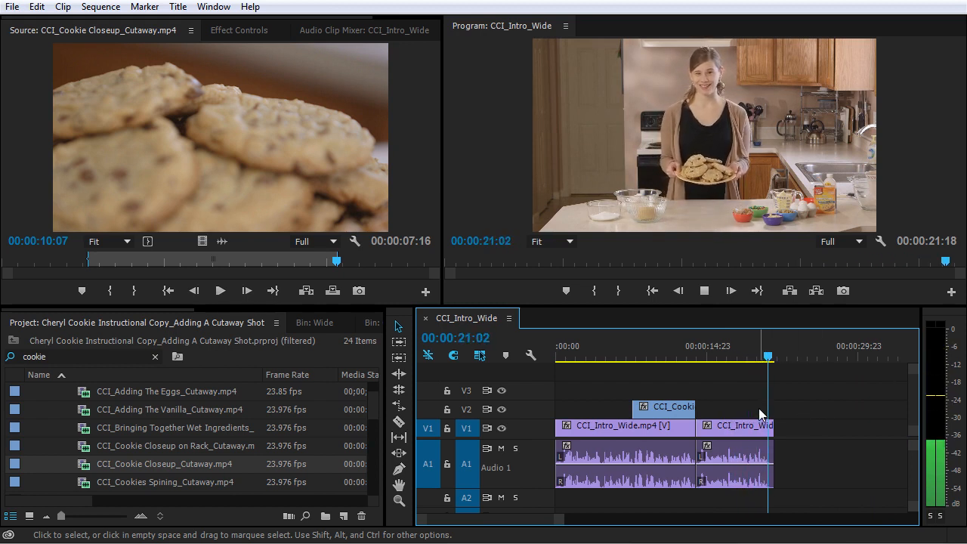
- Scrub the cutaway's last moments up to 00:00:13:14 to examine where it ends against the wide-shot cut
left_click(632, 357)
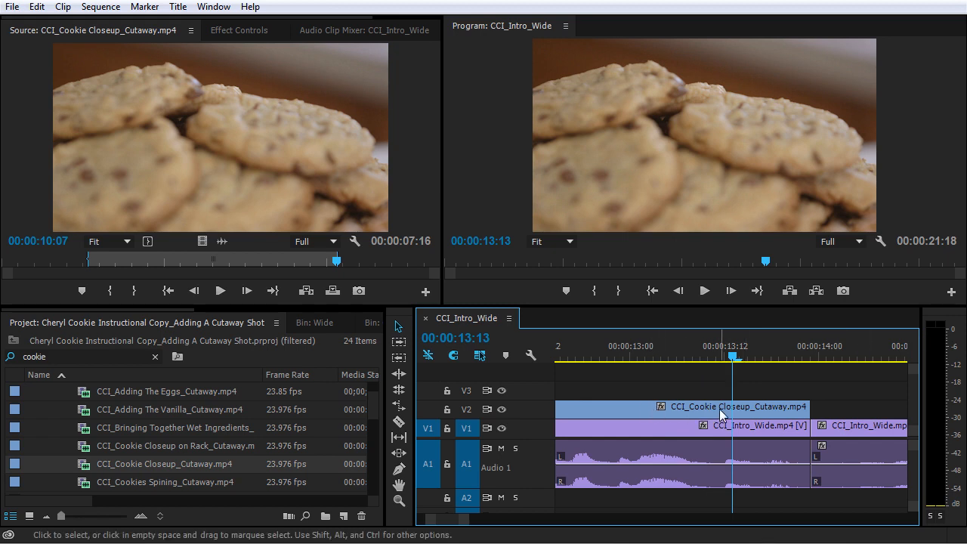
left_click(690, 347)
left_click_drag(692, 346, 814, 367)
left_click_drag(623, 367, 741, 368)
- Select the cookie closeup cutaway, turn on targeting for V2 and jump to the previous edit point at the cutaway's start
left_click_drag(818, 412, 775, 417)
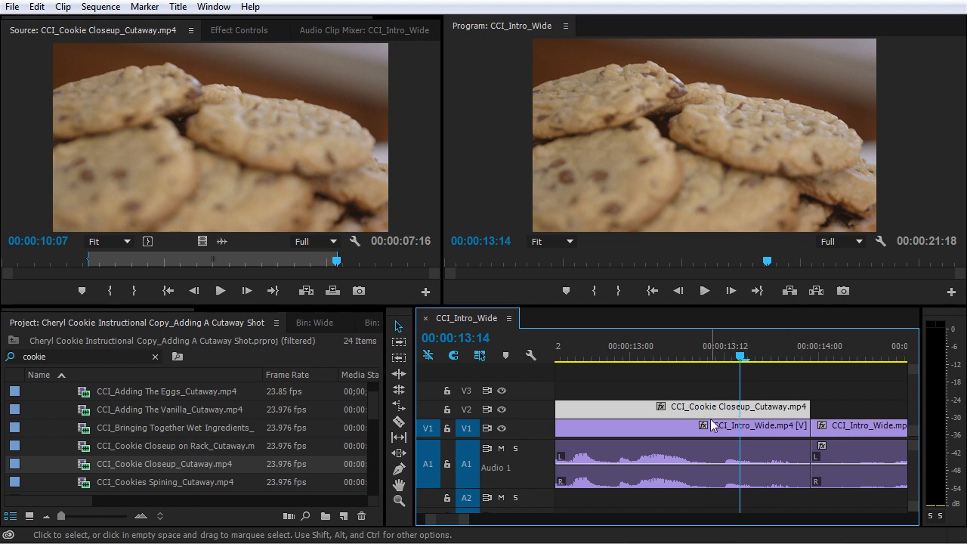
left_click(468, 412)
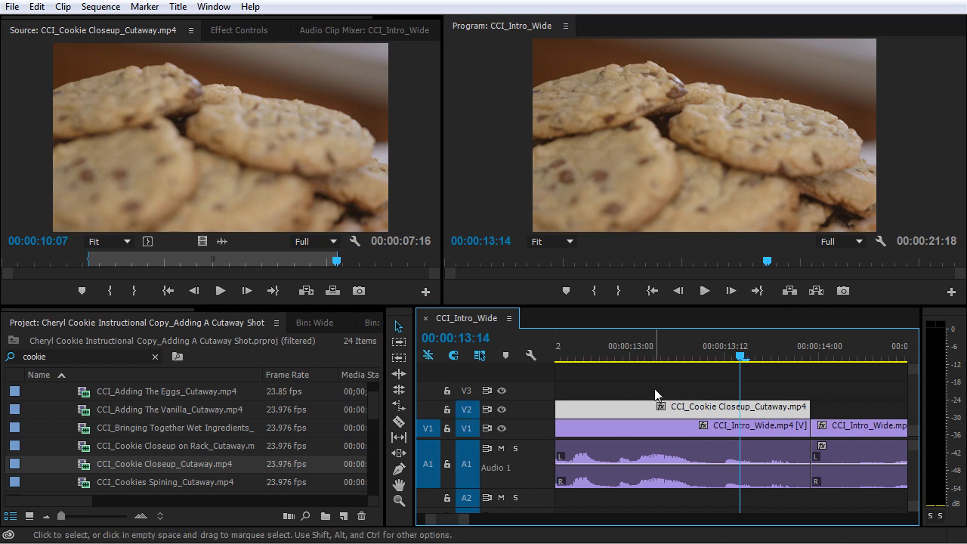
key("Up")
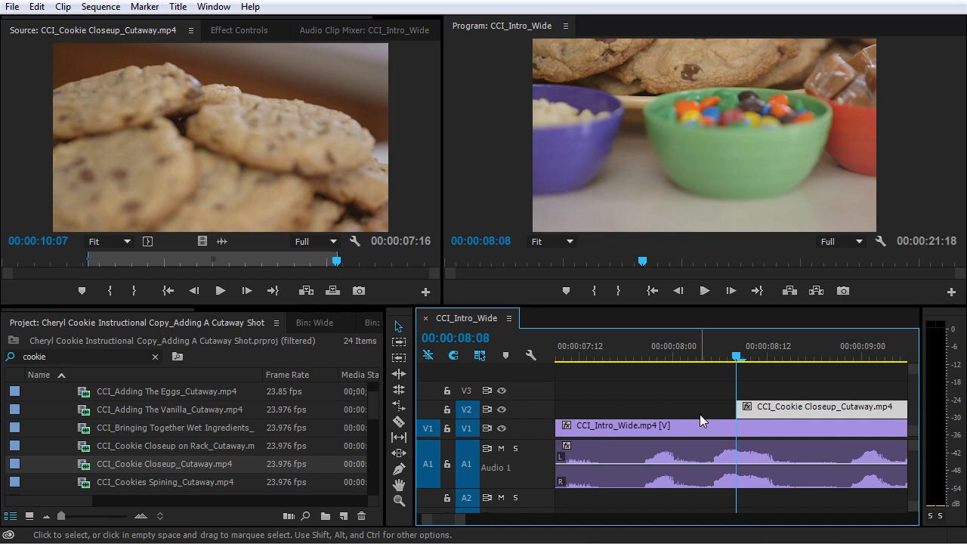
- Return to the sequence start and step through the edit points to the cutaway's start and its end with V2 targeted
key("Home")
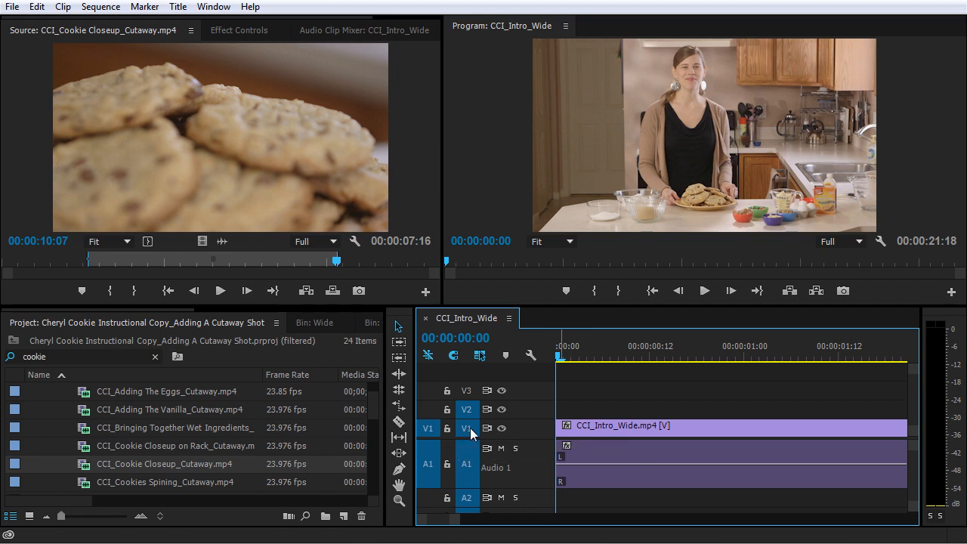
key("Down")
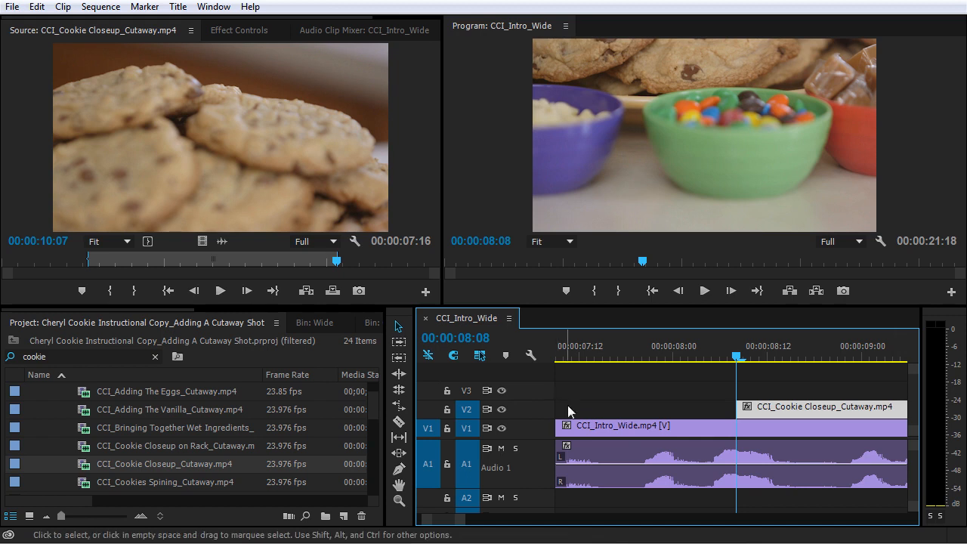
key("Down")
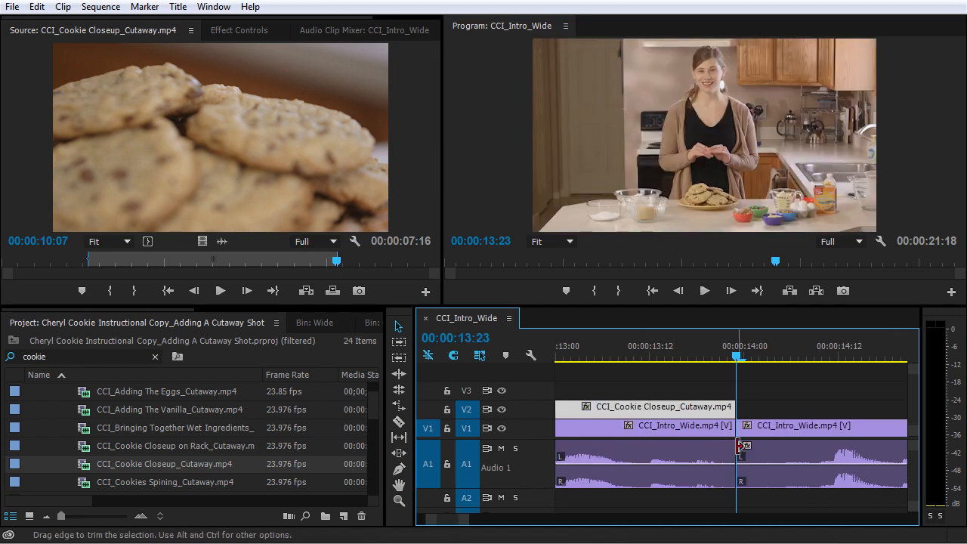
- Turn V2 targeting off, return to the sequence start, and re-enable V2 targeting to reach the cutaway's start
left_click(472, 415)
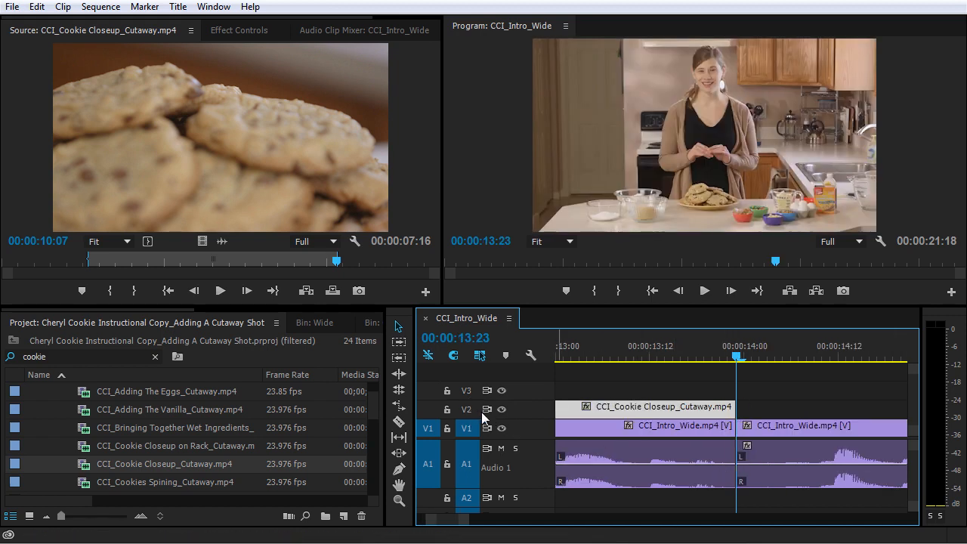
key("Home")
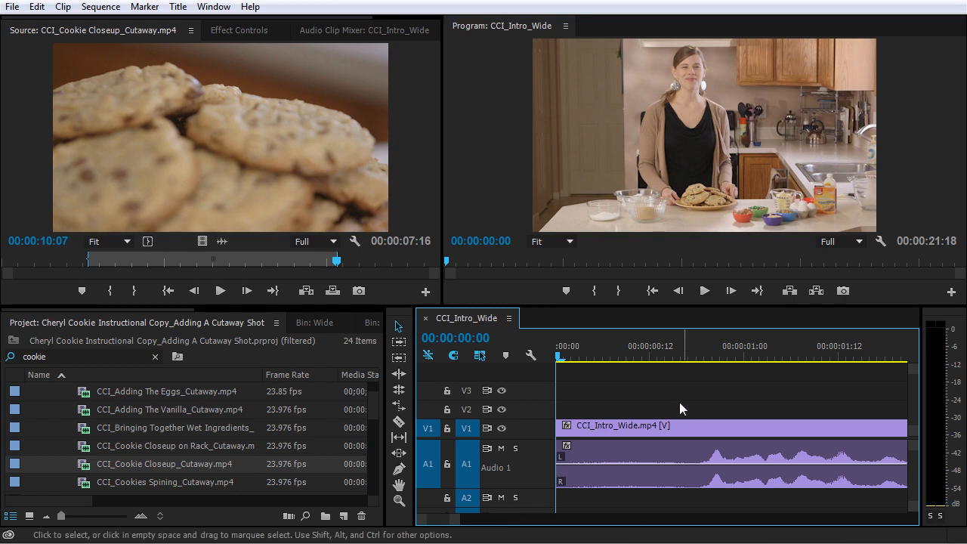
left_click(468, 409)
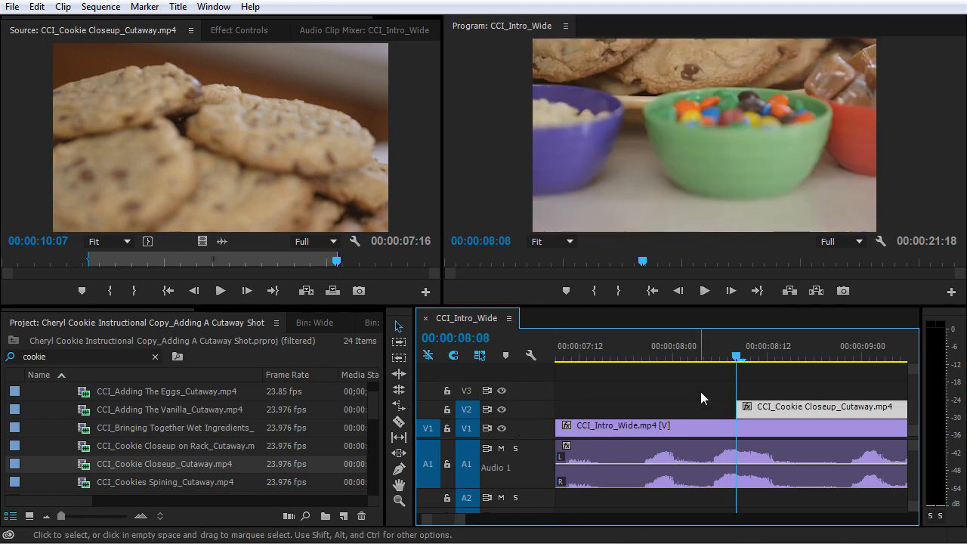
- Extend the cookie closeup cutaway's start on V2 back to 00:00:07:17, before the speech peaks
left_click_drag(600, 351, 621, 349)
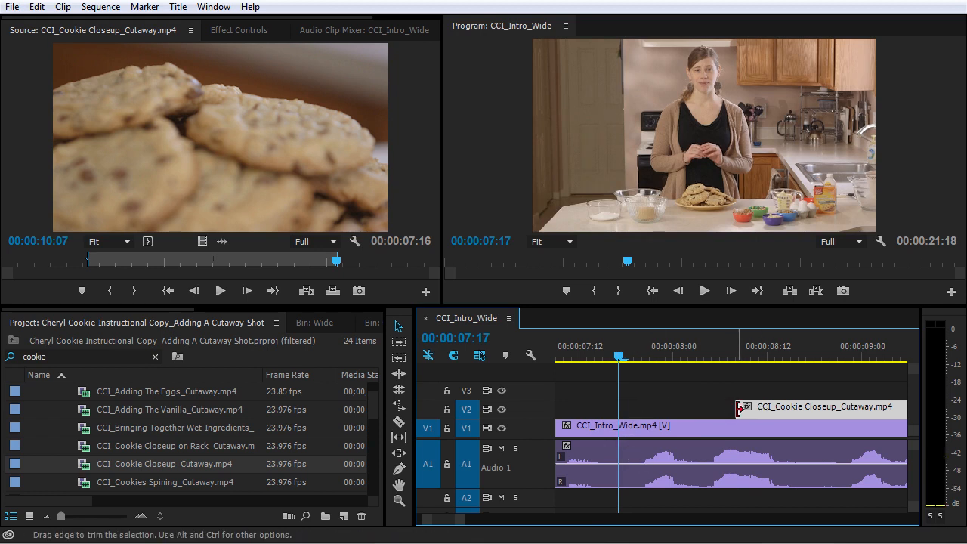
left_click_drag(722, 409, 618, 409)
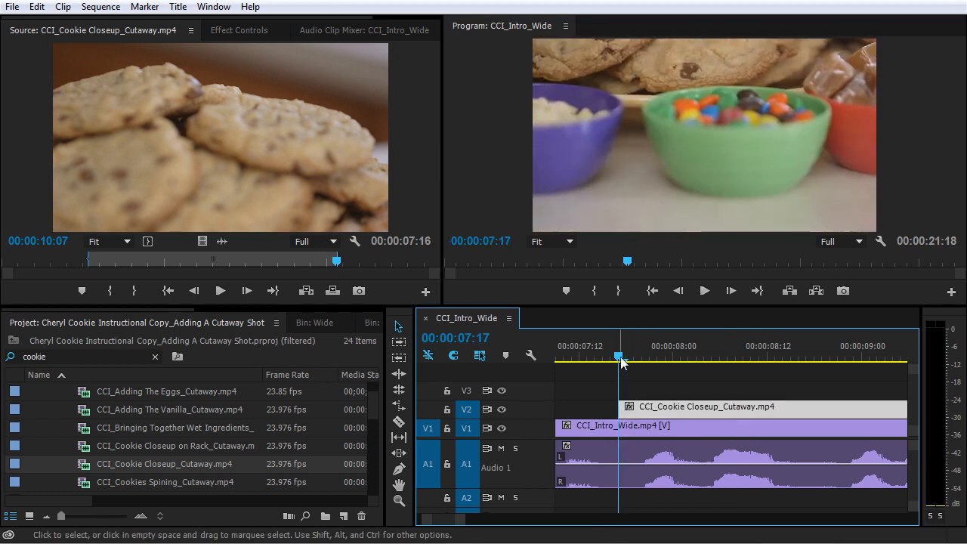
- Play from just before the cutaway's new start through to its end at the wide-shot cut
left_click(572, 360)
key("space")
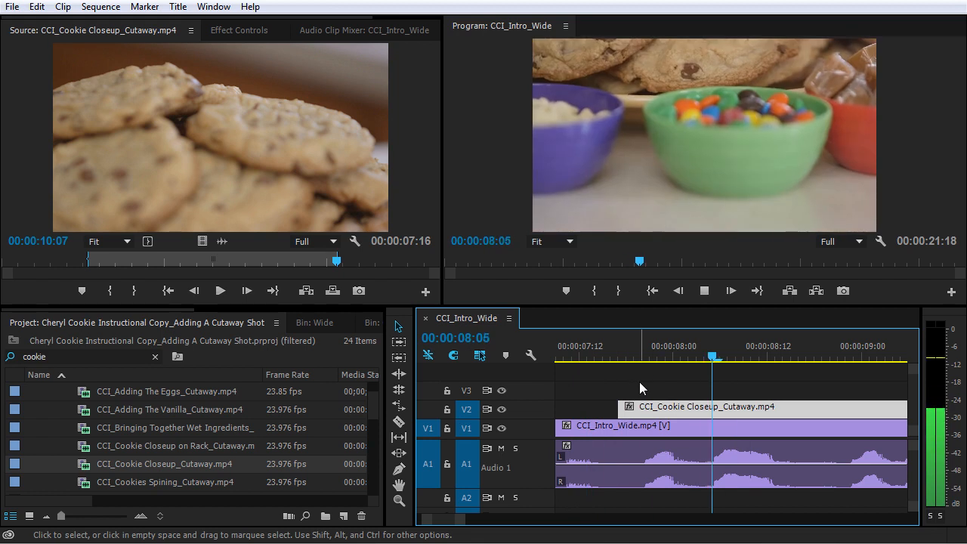
key("minus")
key("minus")
key("minus")
key("minus")
key("equal")
key("equal")
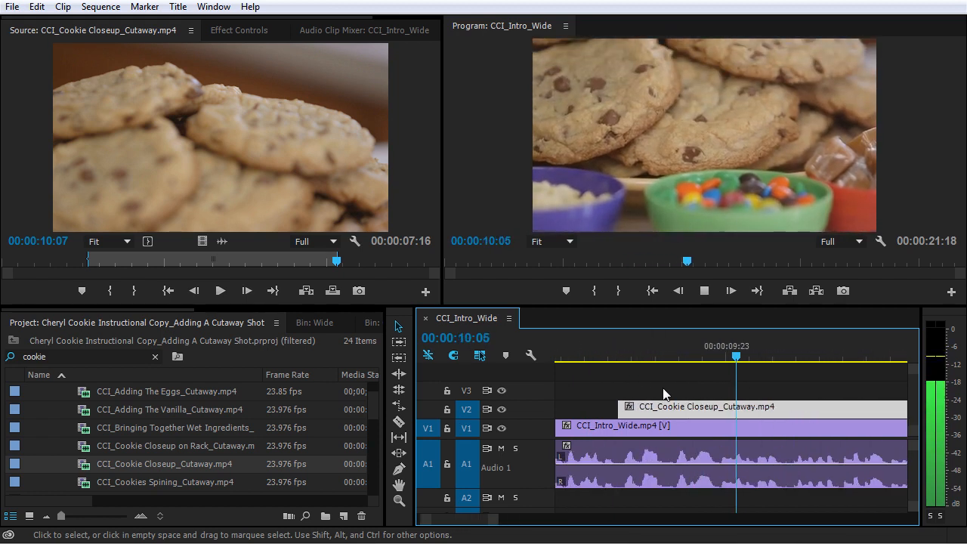
key("minus")
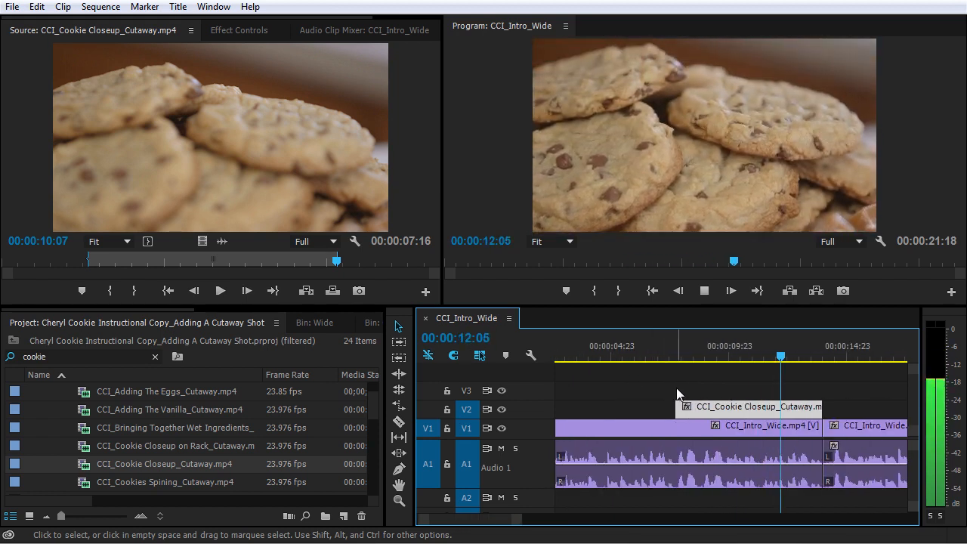
key("space")
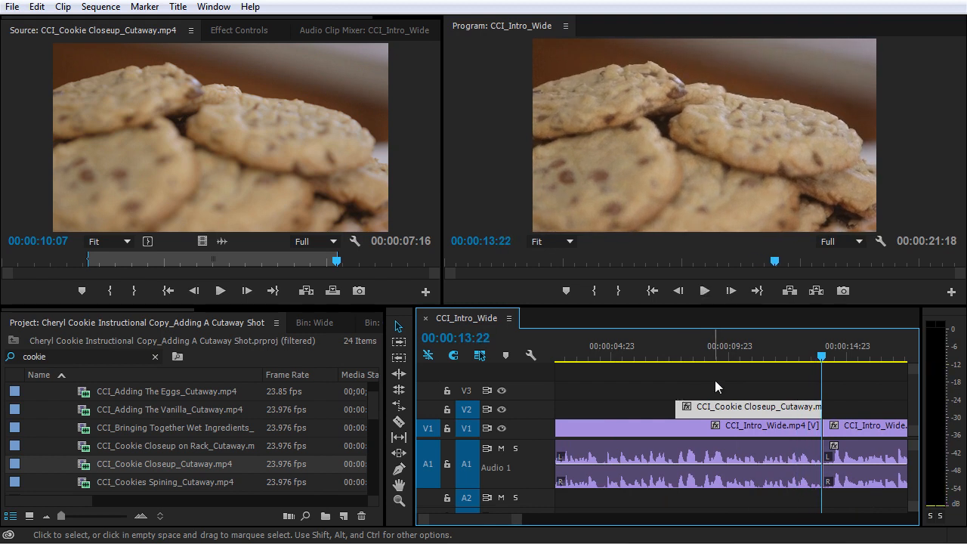
- Trim the cutaway's start on V2 forward to about 00:00:08:02
left_click(678, 353)
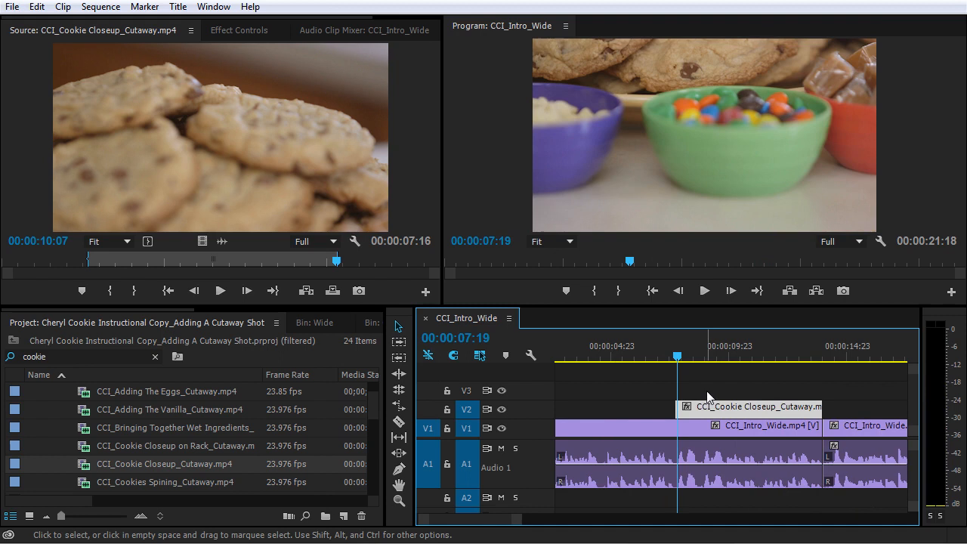
key("equal")
key("equal")
key("equal")
left_click_drag(718, 409, 792, 412)
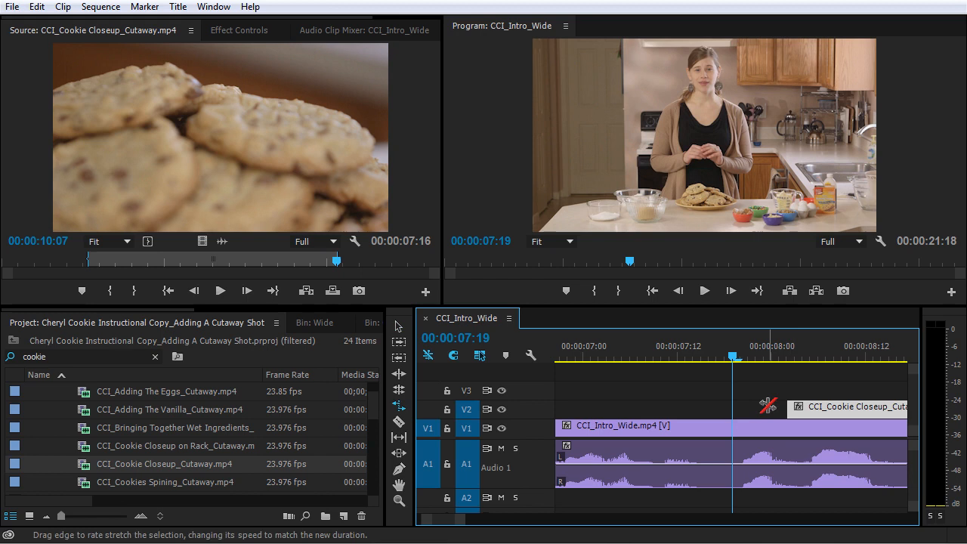
- Rate-stretch the cutaway's start back to 00:00:07:17 so the clip runs at 94% speed, and clear the selection
left_click(400, 409)
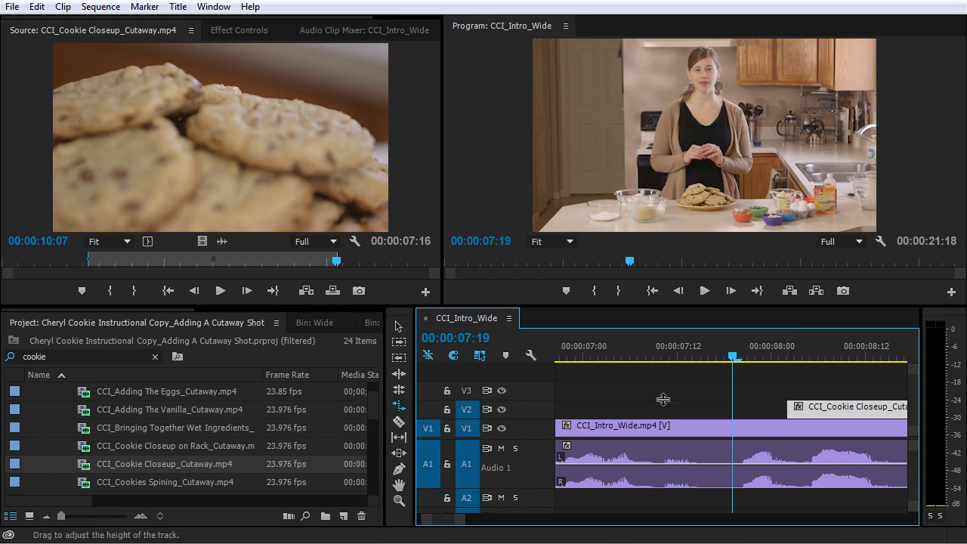
left_click_drag(788, 406, 718, 409)
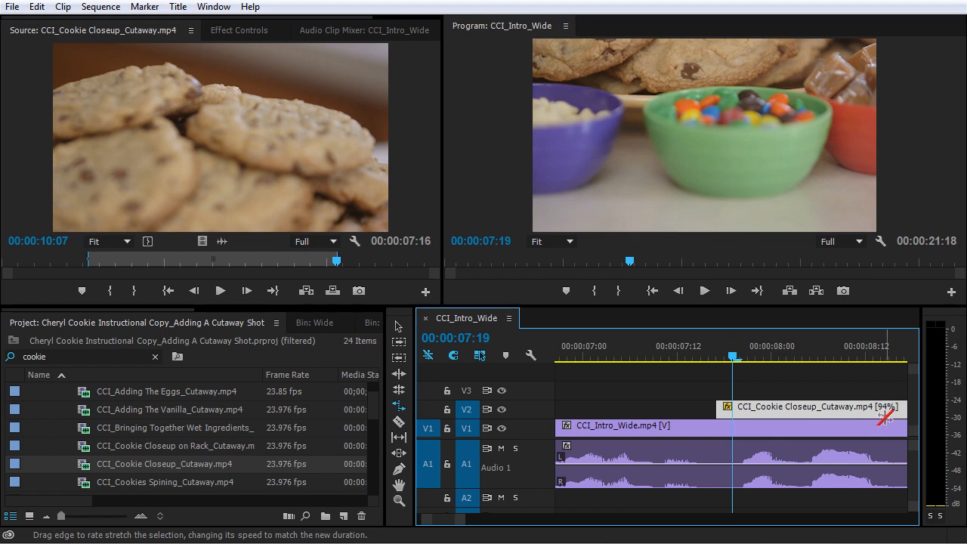
left_click(764, 378)
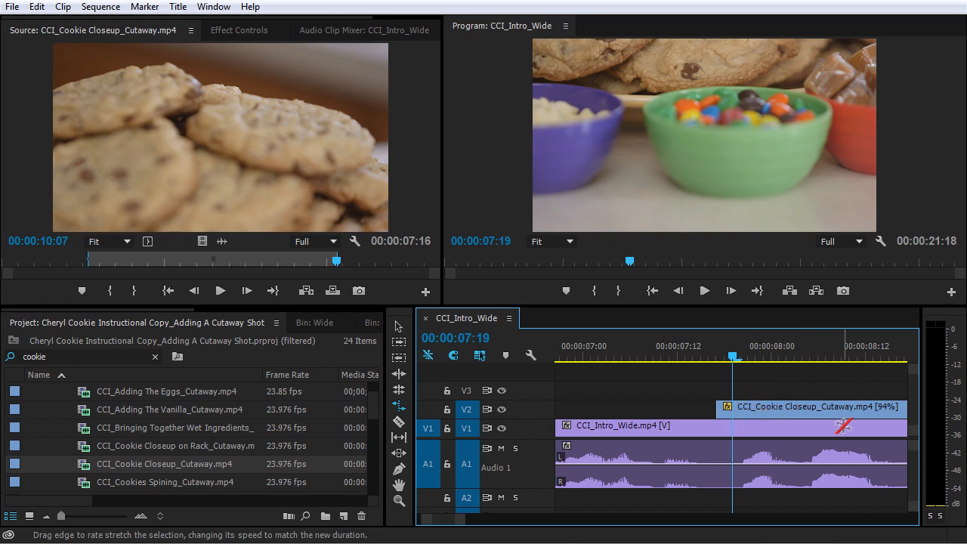
- Play the slowed cutaway from before its start into the second wide clip, then return to the Selection tool
left_click_drag(735, 360, 723, 360)
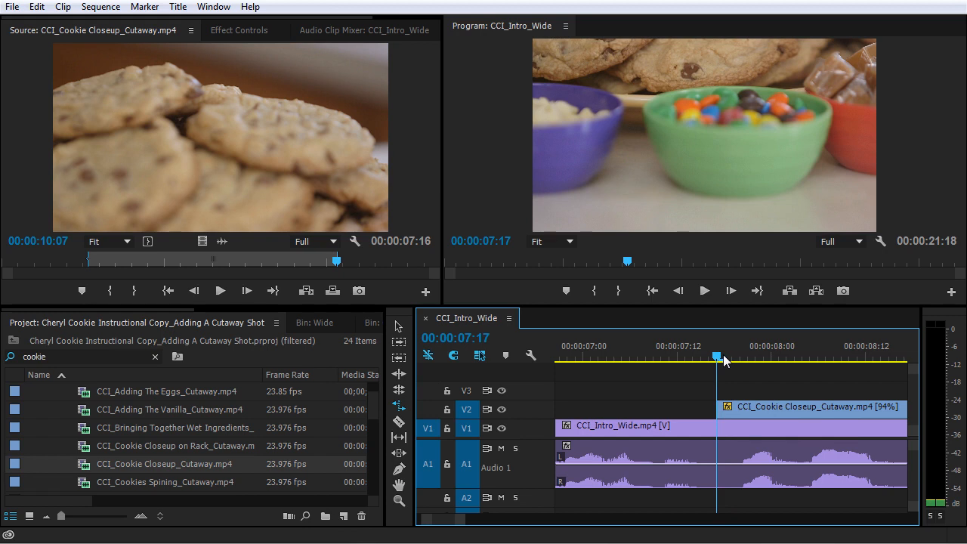
left_click_drag(723, 359, 559, 358)
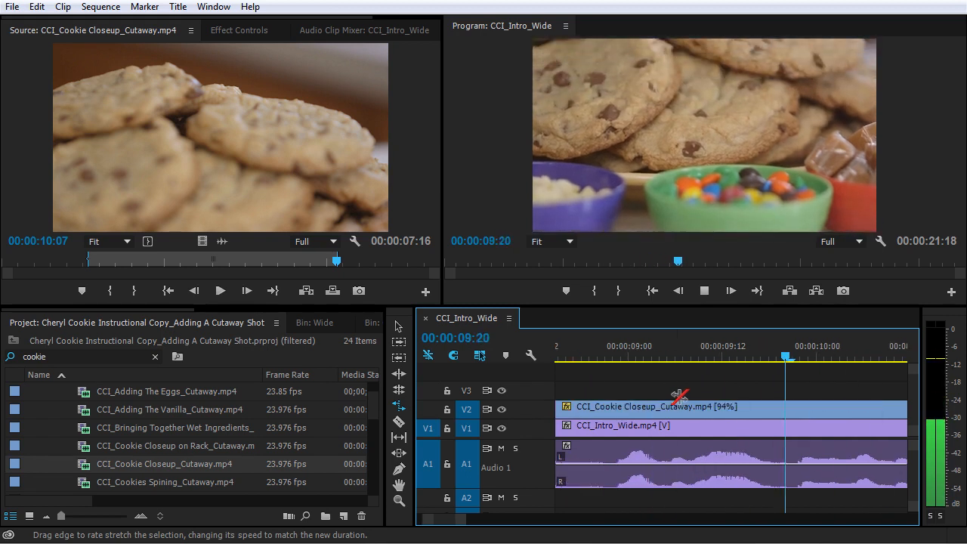
key("minus")
key("minus")
key("minus")
key("equal")
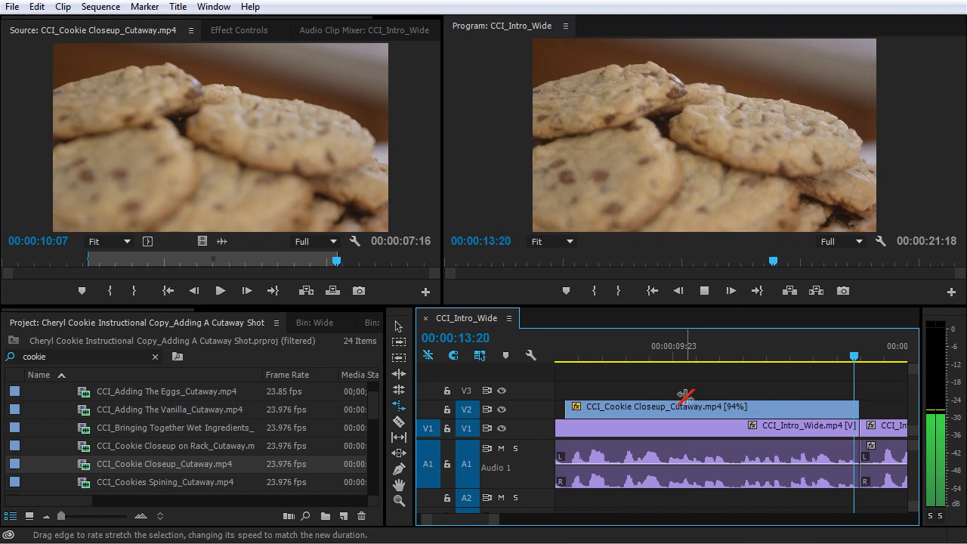
key("minus")
key("space")
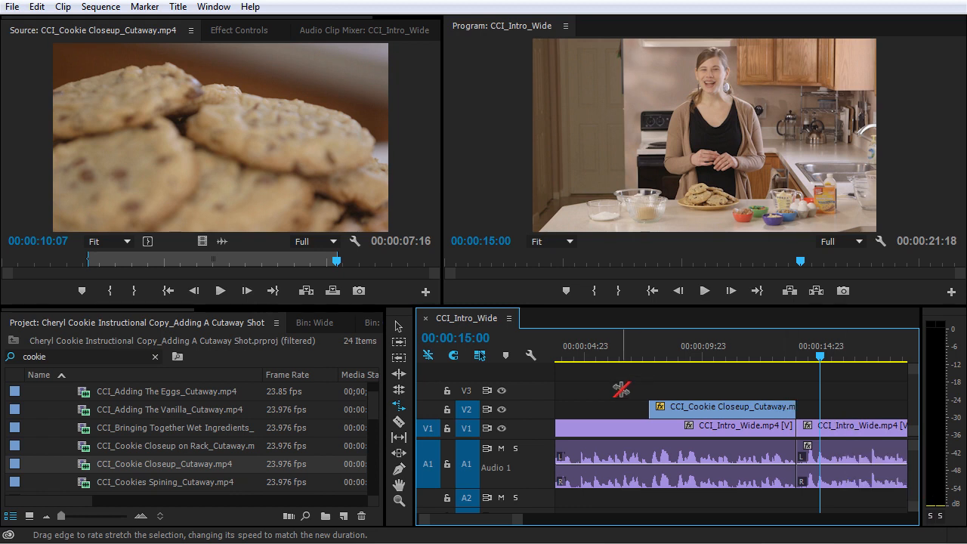
key("v")
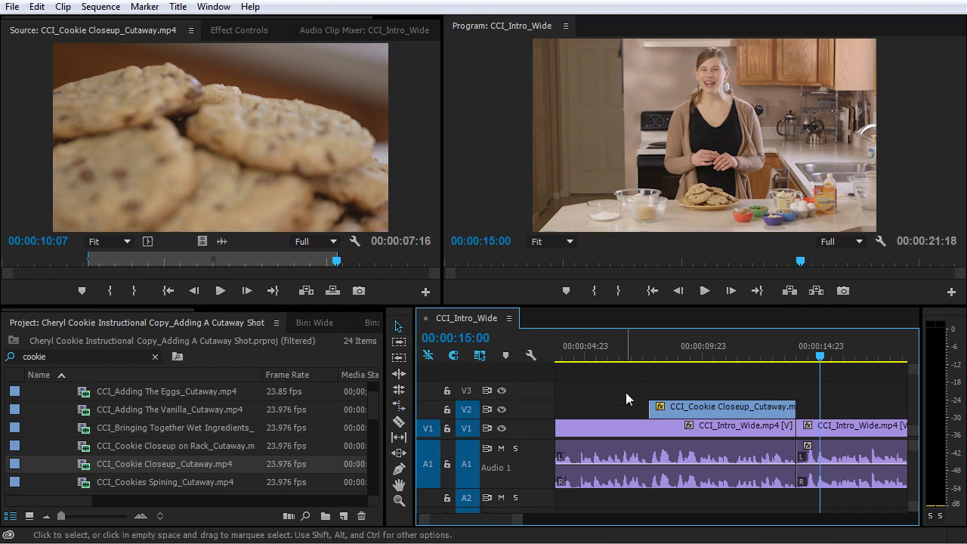